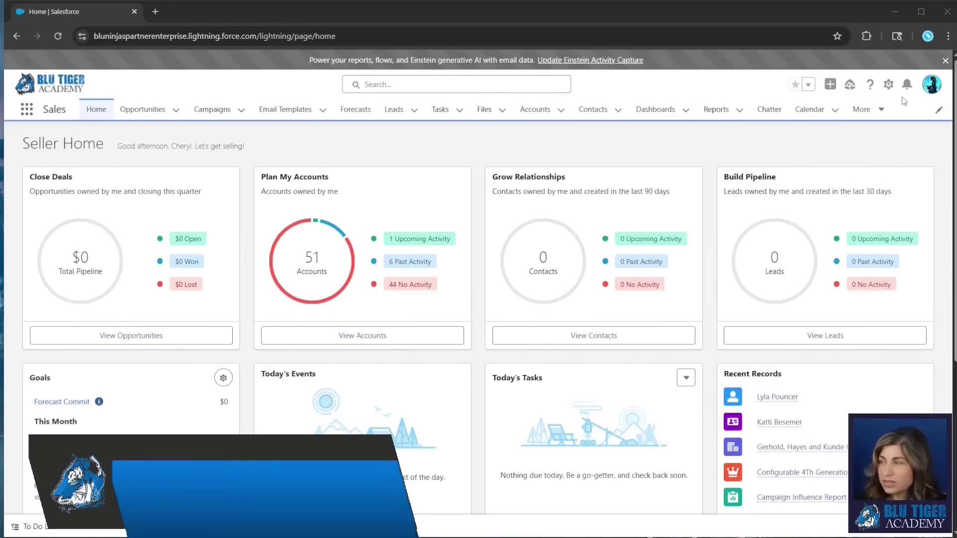
- Open Setup and use a search for "oauth" to reach the Connected Apps OAuth Usage page
click(888, 86)
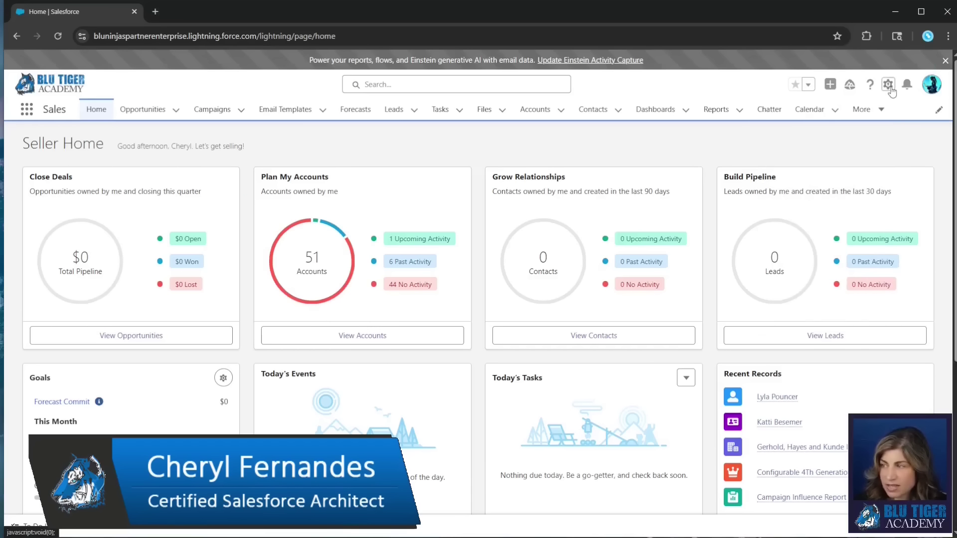
click(841, 132)
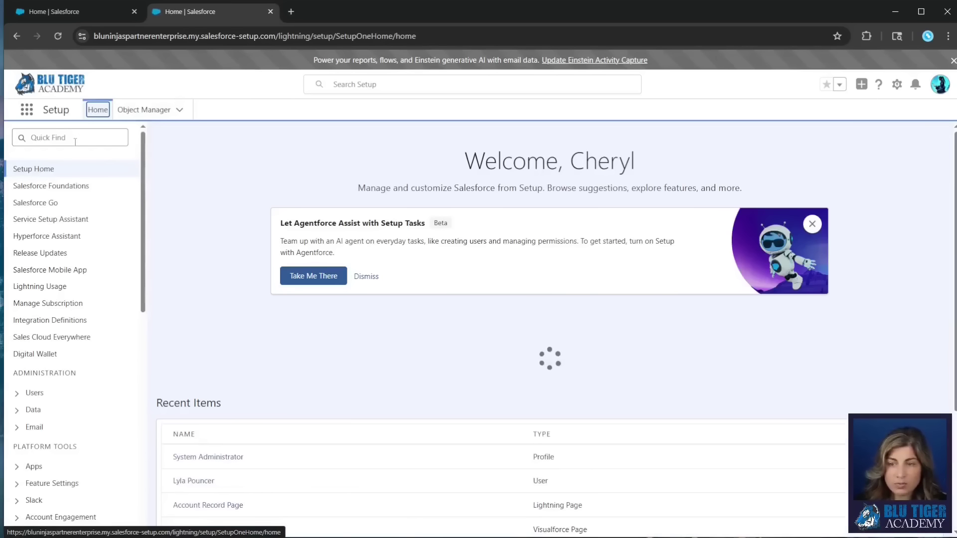
click(75, 141)
text(oauth)
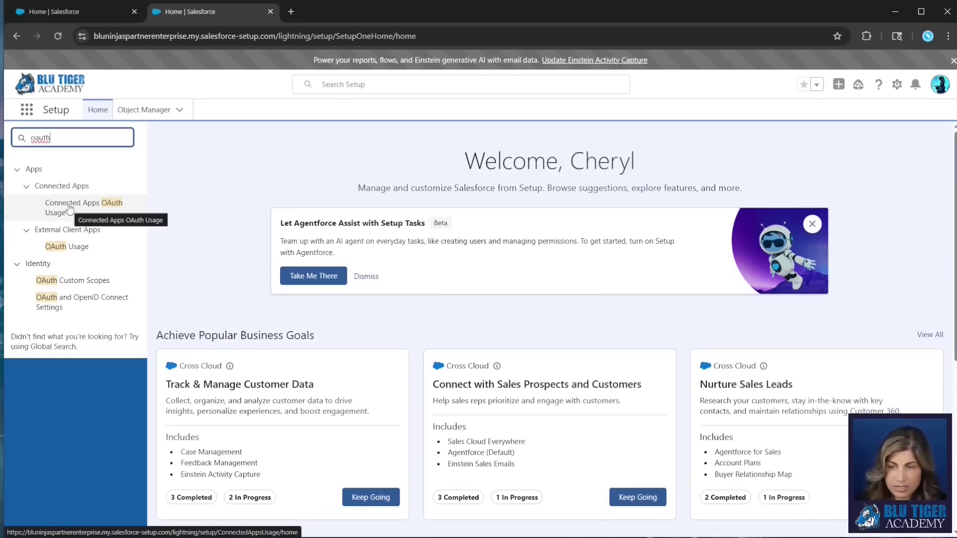
click(70, 210)
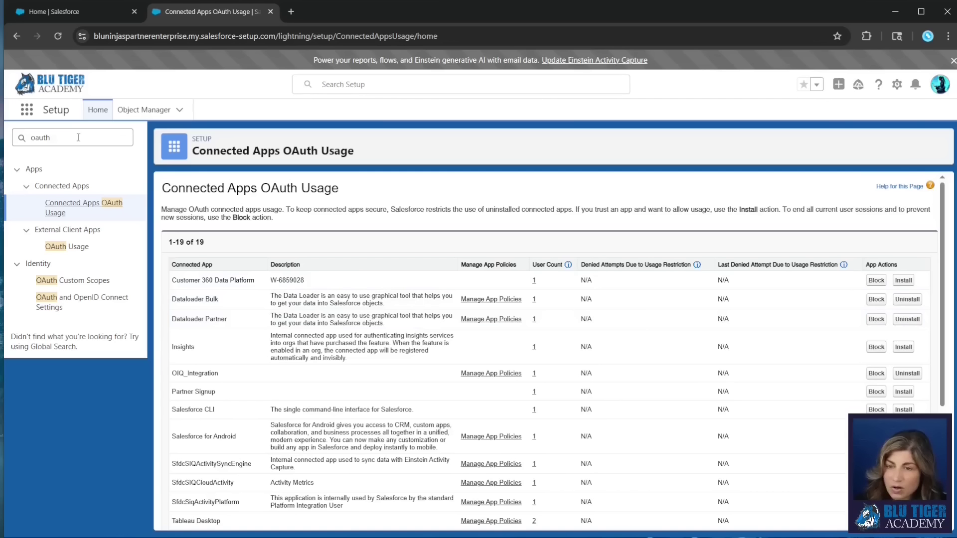
- Search Setup for "connect", open Manage Connected Apps, and locate the Salesforce mobile apps in the list
drag(79, 137, 5, 136)
text(connect)
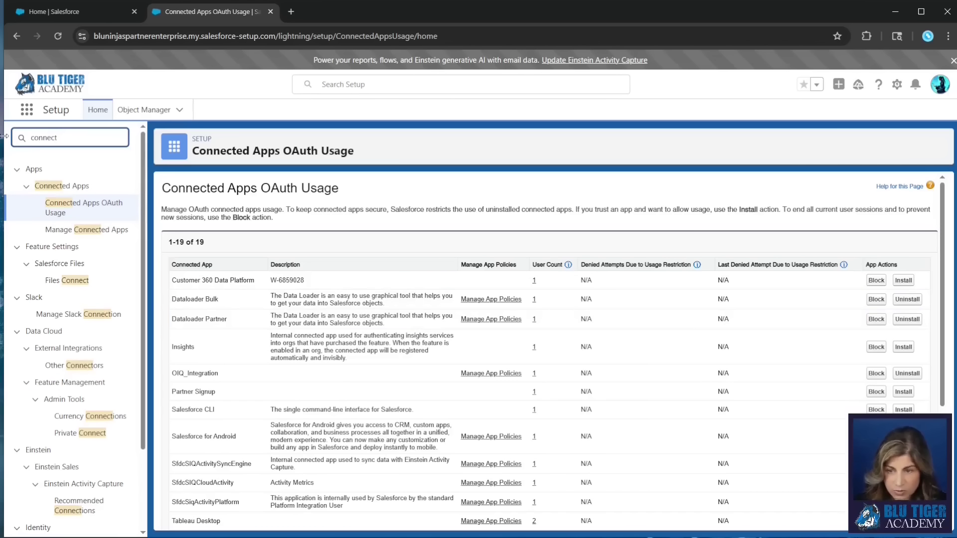
click(97, 232)
scroll(341, 301, down, 1)
scroll(341, 301, down, 3)
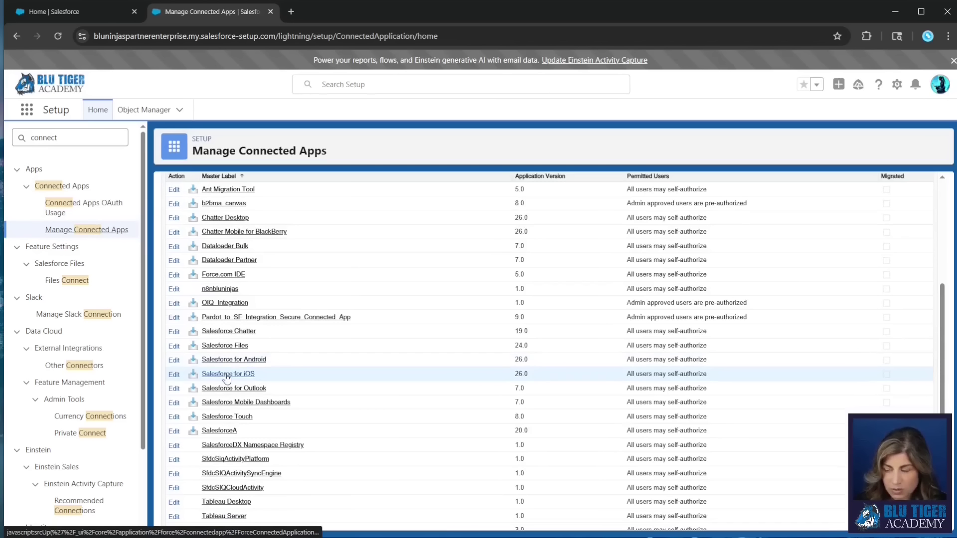
scroll(305, 395, up, 3)
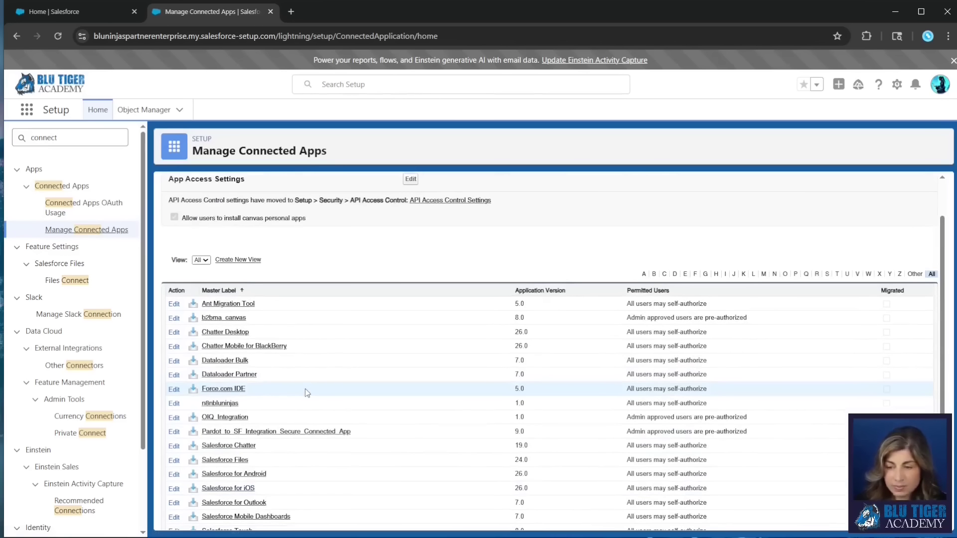
scroll(305, 389, down, 1)
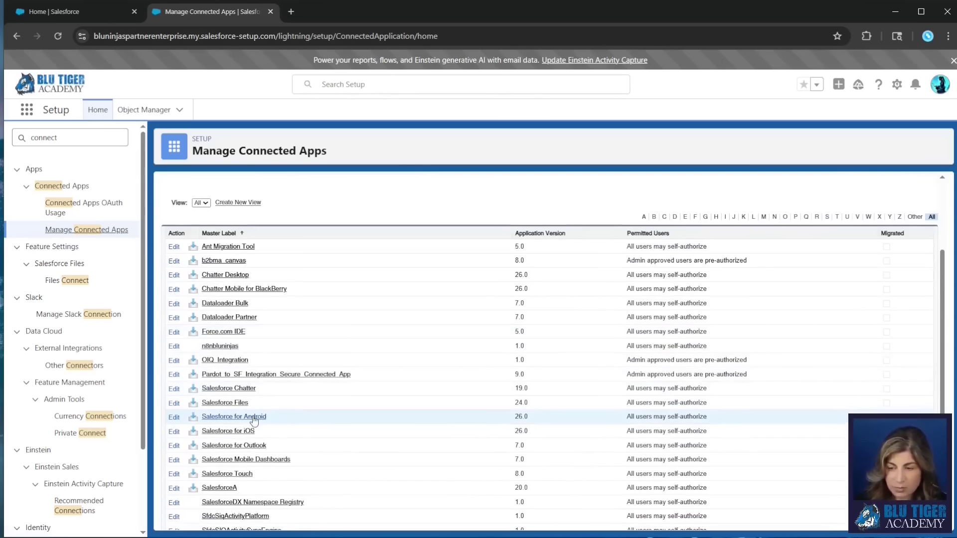
- Open Salesforce for Android and Salesforce for iOS in separate browser tabs and check the Android app's Permitted Users policy
right_click(221, 429)
click(288, 435)
right_click(232, 443)
click(288, 447)
click(324, 12)
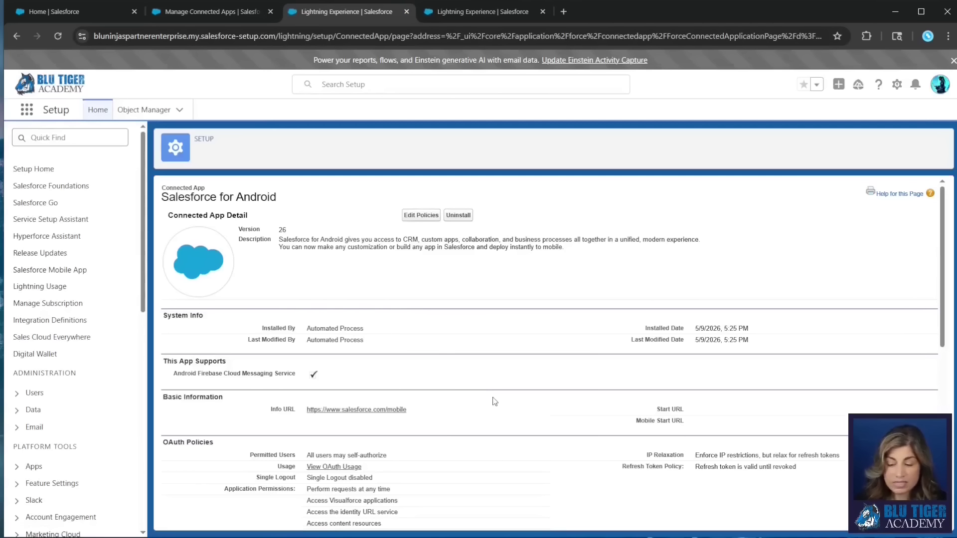
drag(389, 459, 298, 457)
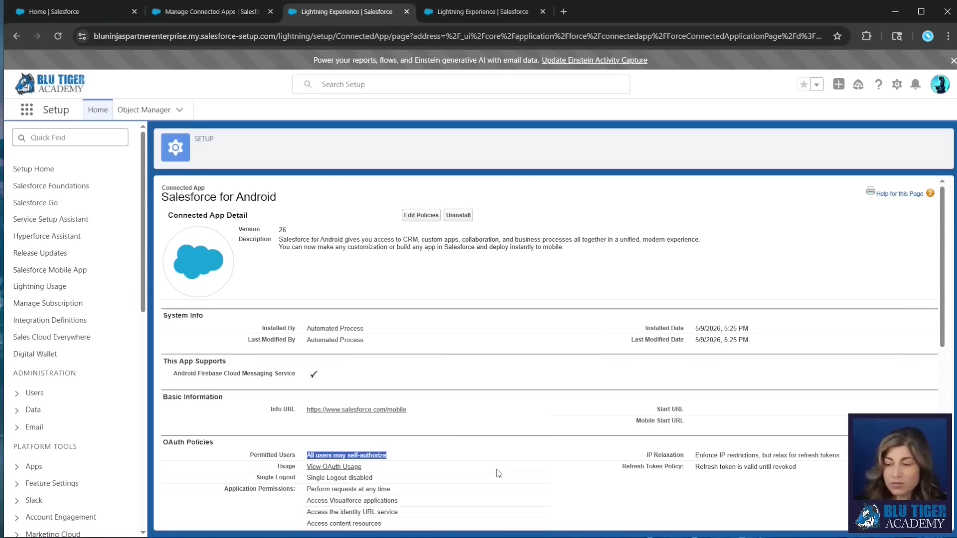
- View the OAuth usage of Salesforce for Android, inspect its list of connected users, and close that list
click(343, 467)
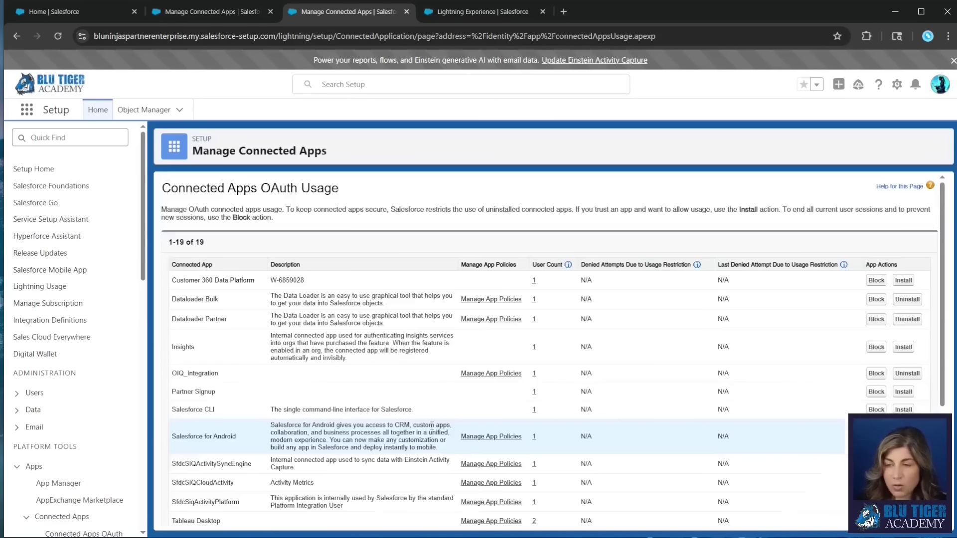
scroll(405, 343, down, 3)
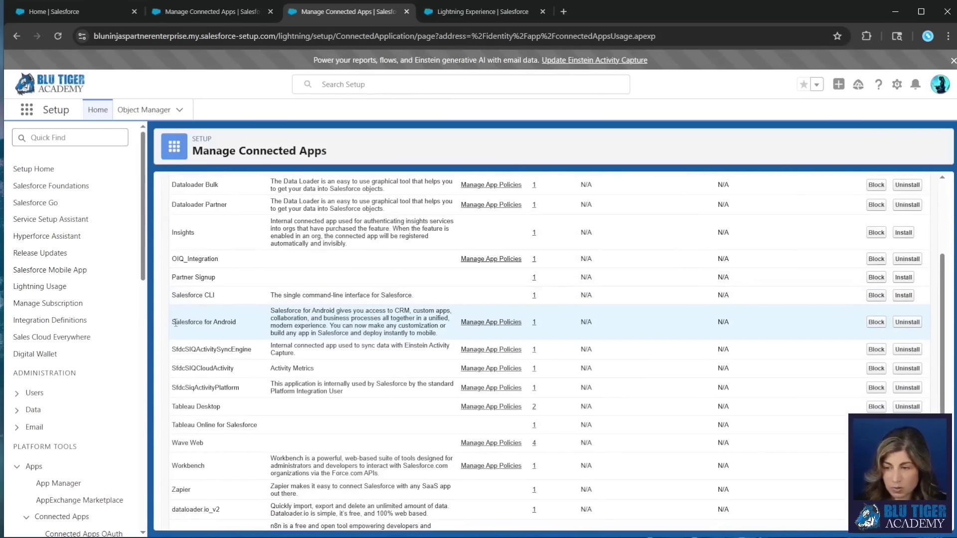
drag(177, 323, 273, 325)
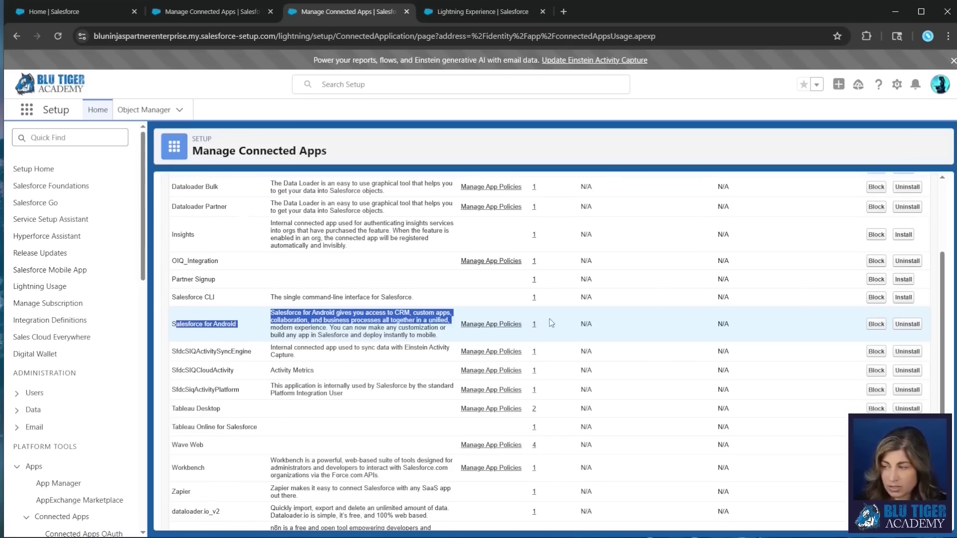
scroll(549, 319, up, 3)
click(534, 438)
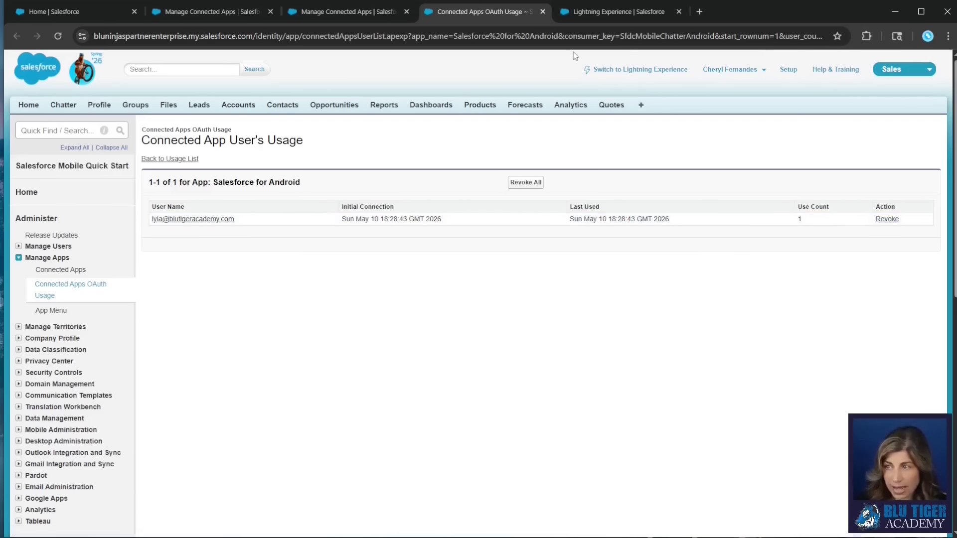
click(542, 13)
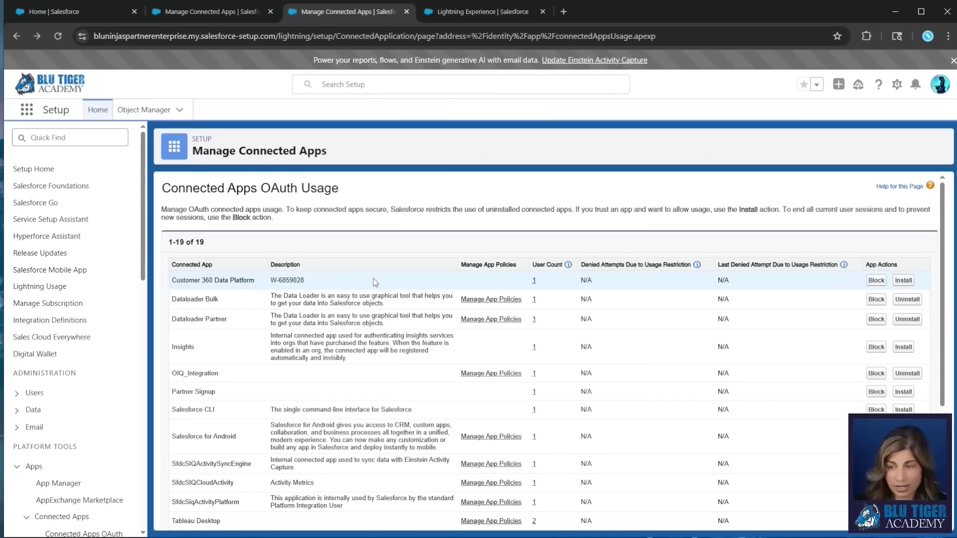
- Edit the Salesforce for Android policies, set Permitted Users to "Admin approved users are pre-authorized", accept the access change, and save
click(212, 12)
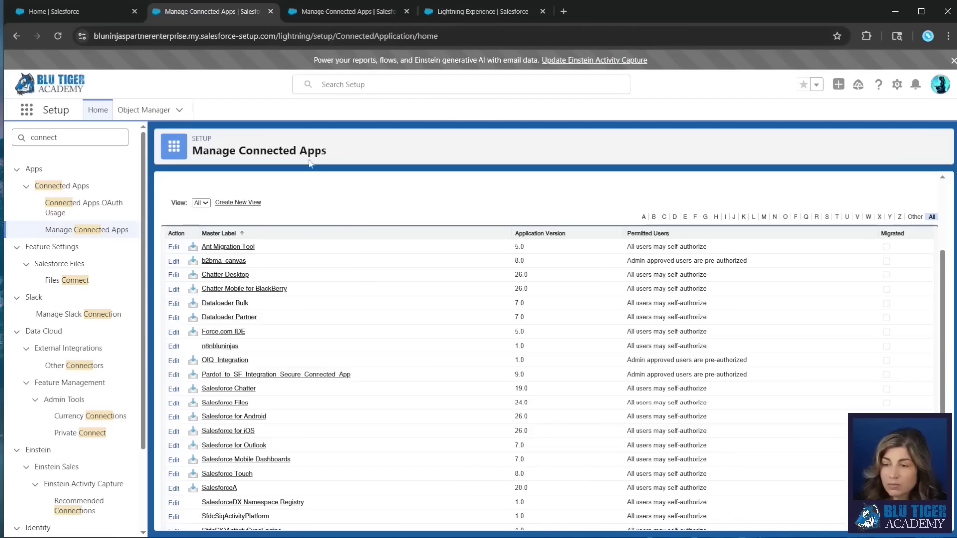
click(344, 14)
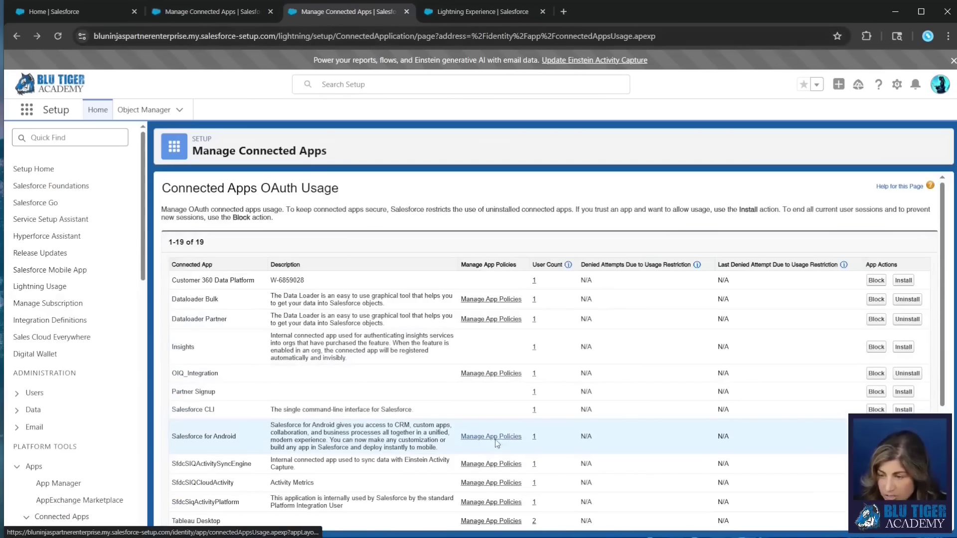
click(495, 437)
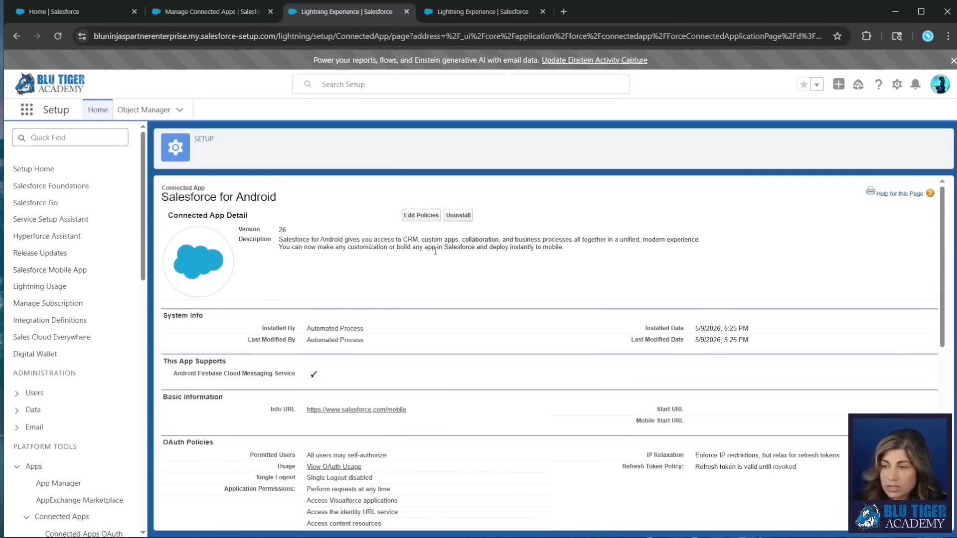
click(417, 218)
scroll(461, 351, down, 3)
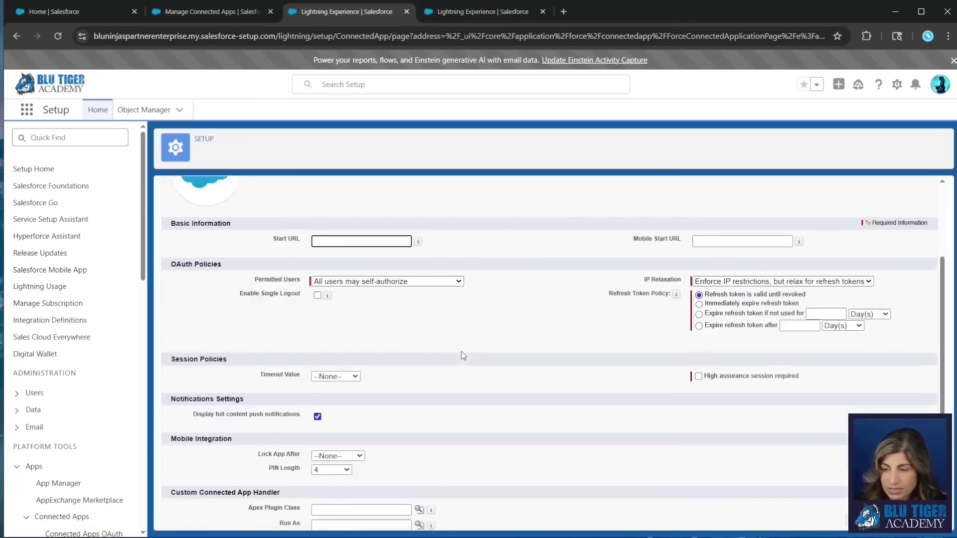
click(352, 274)
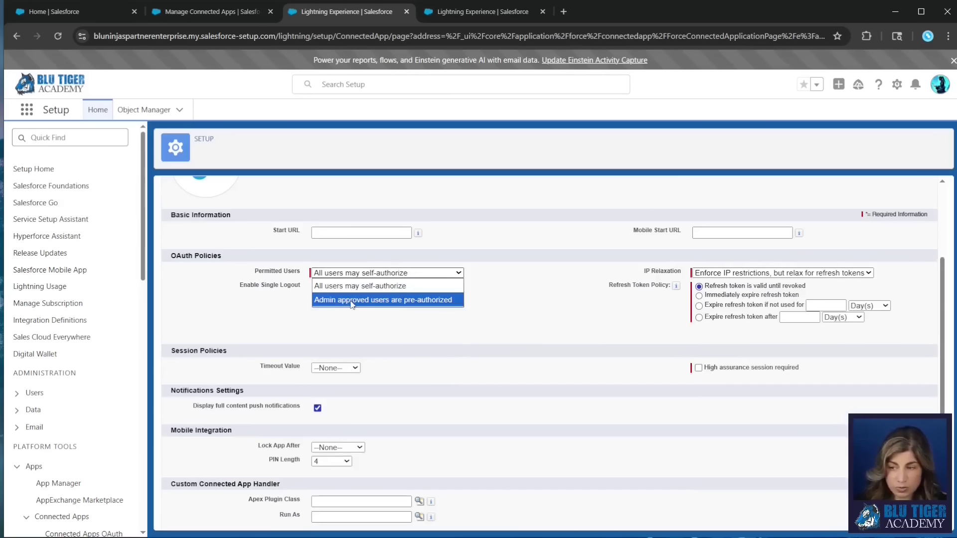
click(352, 300)
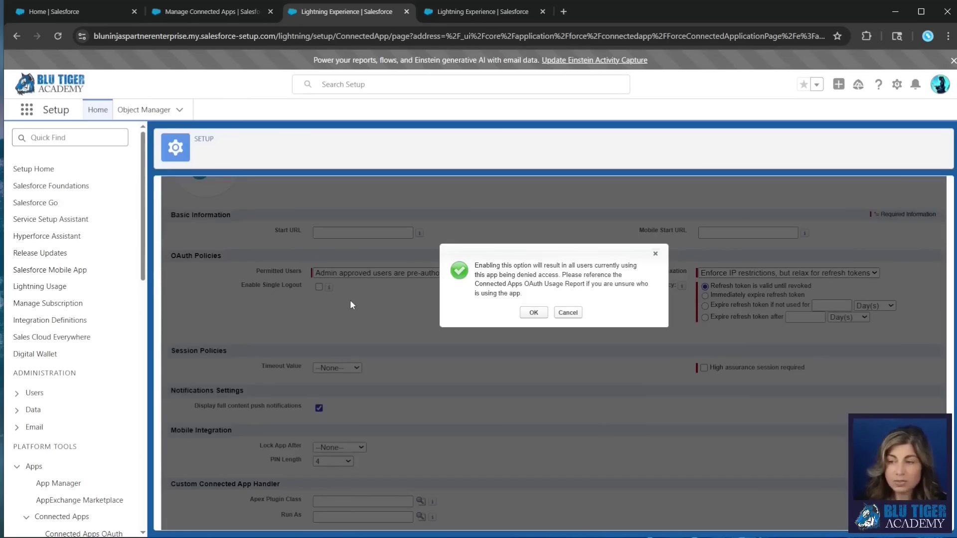
click(533, 313)
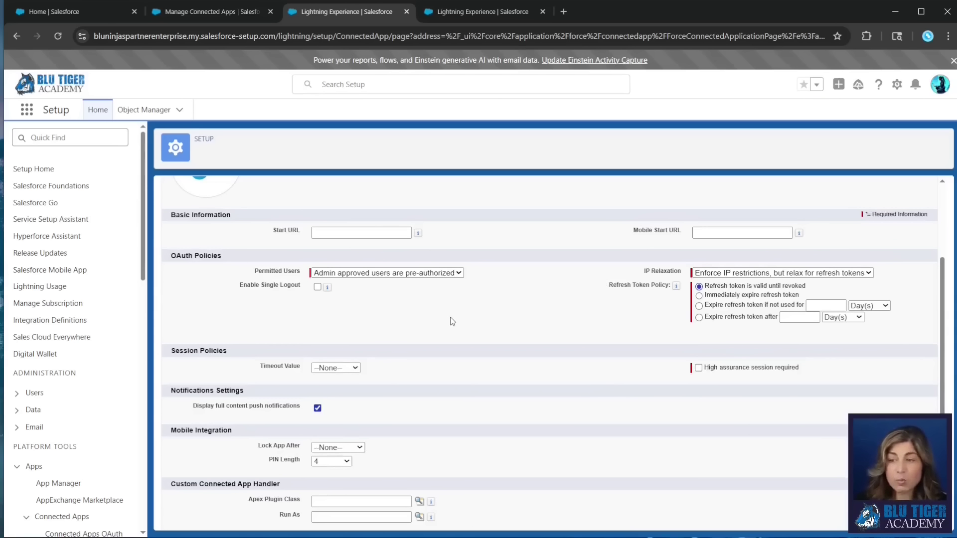
scroll(452, 321, up, 3)
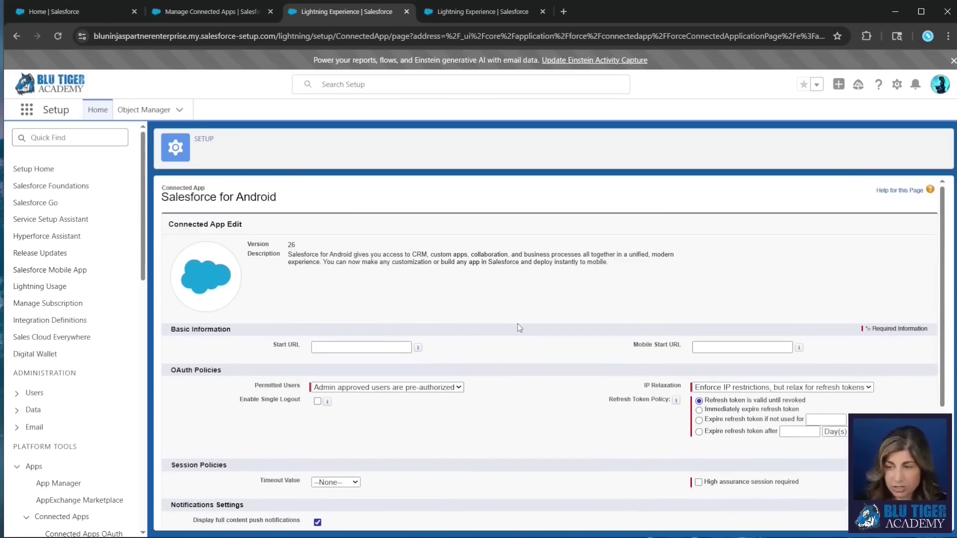
scroll(517, 325, down, 5)
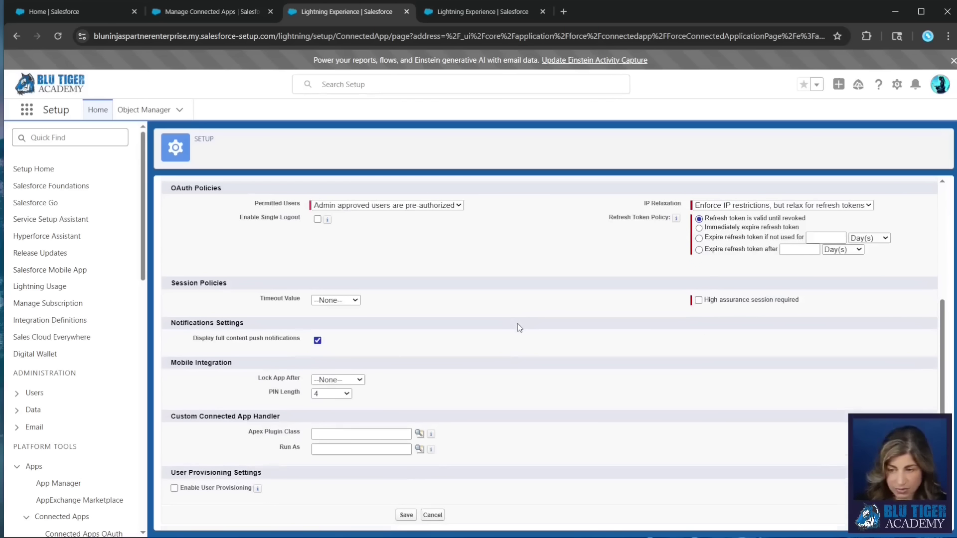
click(405, 515)
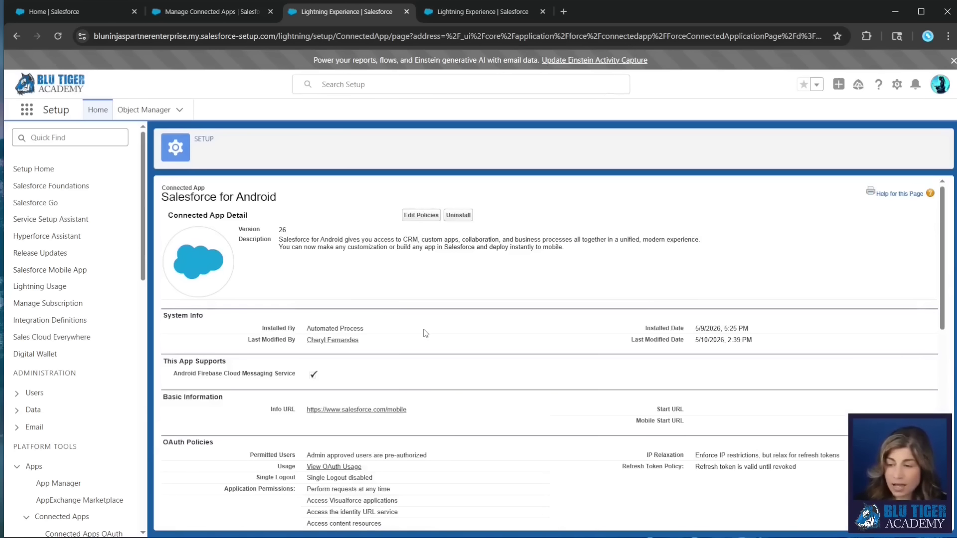
- Review the Salesforce for Android app's Permitted Users policy and its Profiles and Permission Sets sections
scroll(425, 332, down, 1)
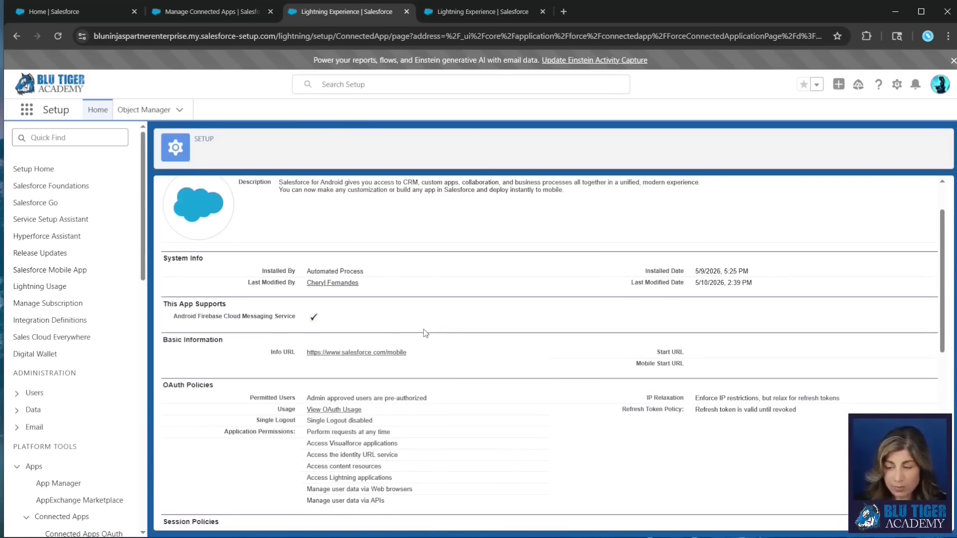
drag(429, 399, 305, 405)
scroll(418, 420, down, 5)
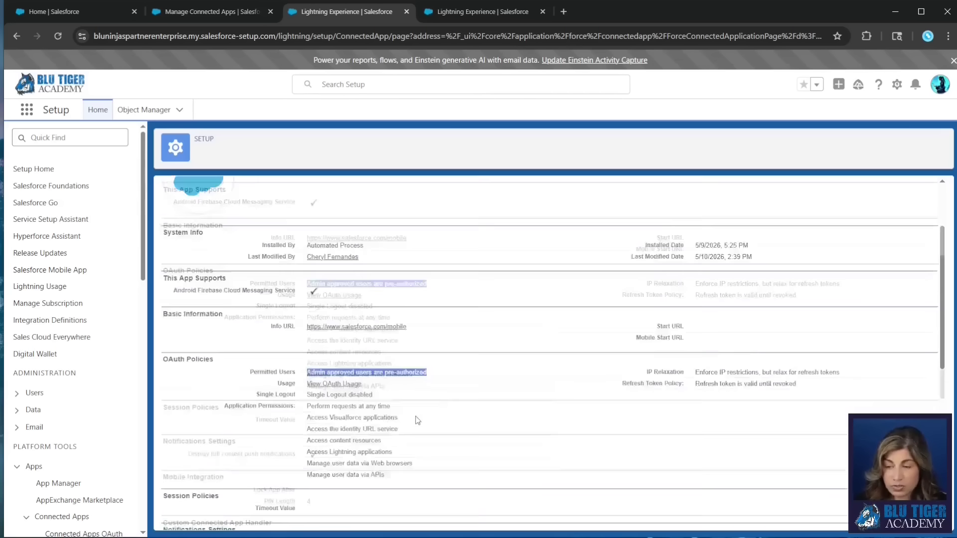
scroll(418, 420, down, 2)
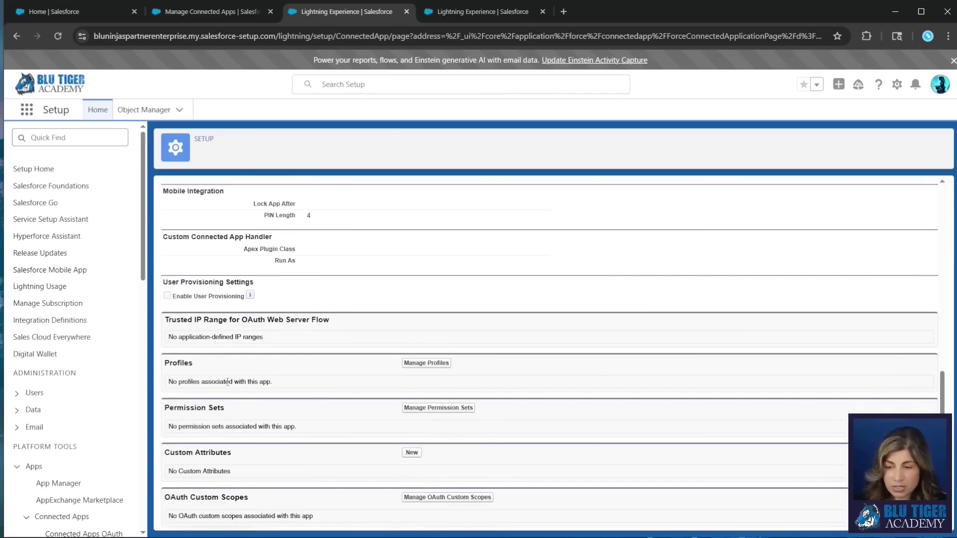
drag(195, 369, 167, 373)
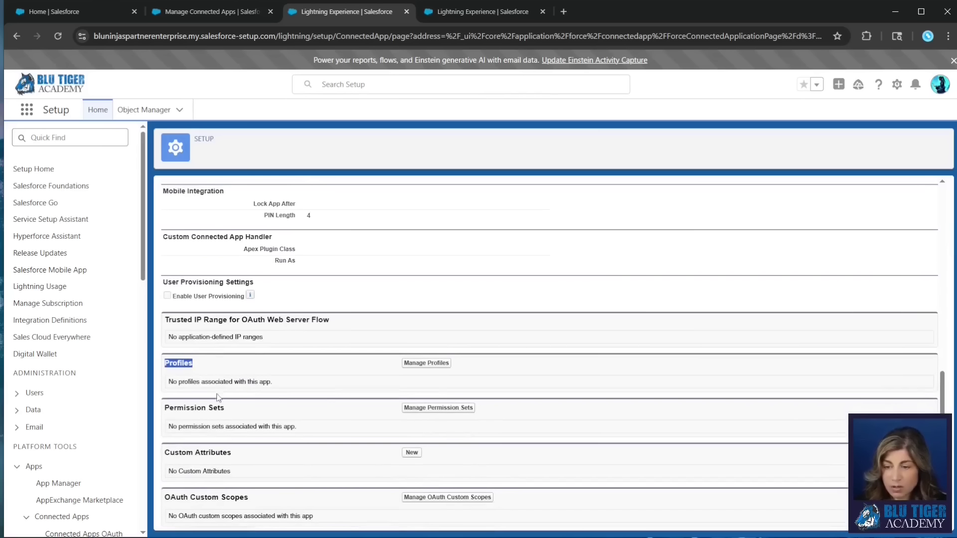
drag(234, 415, 167, 410)
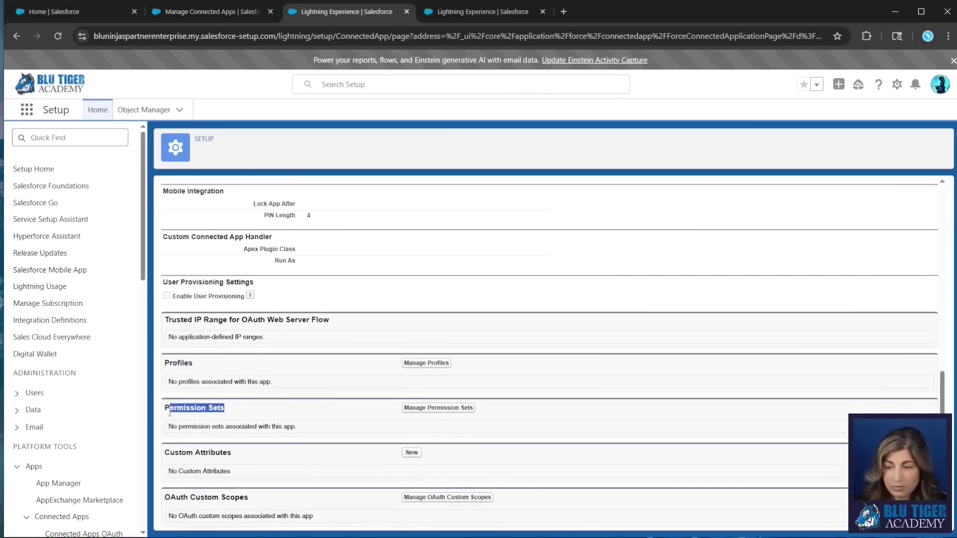
click(265, 371)
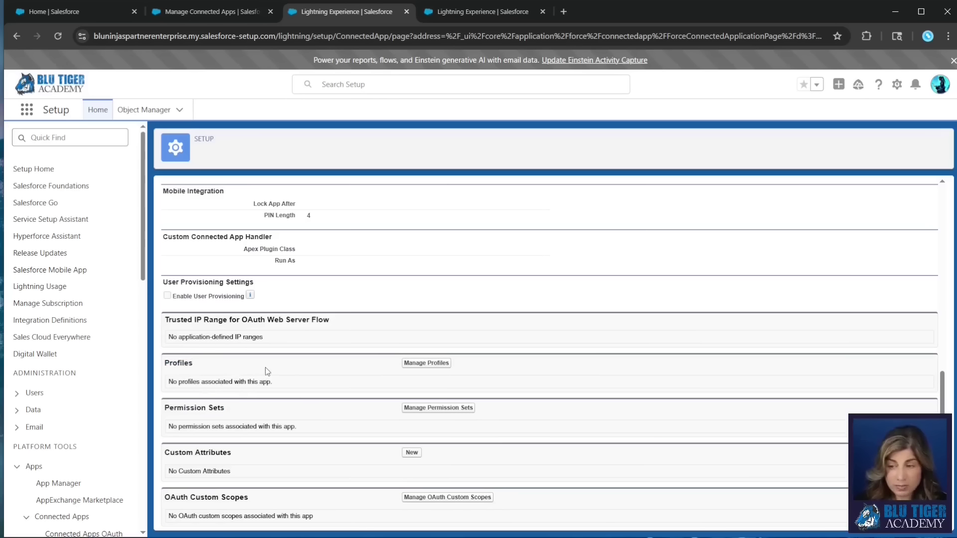
- Assign the Solution Manager and Standard Platform User profiles to the Salesforce for Android connected app and save
click(427, 364)
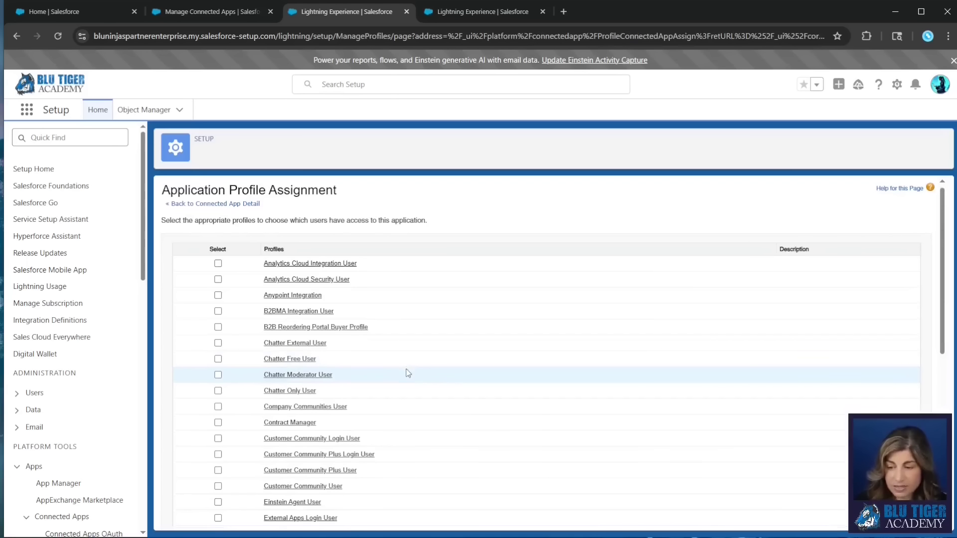
scroll(408, 373, down, 7)
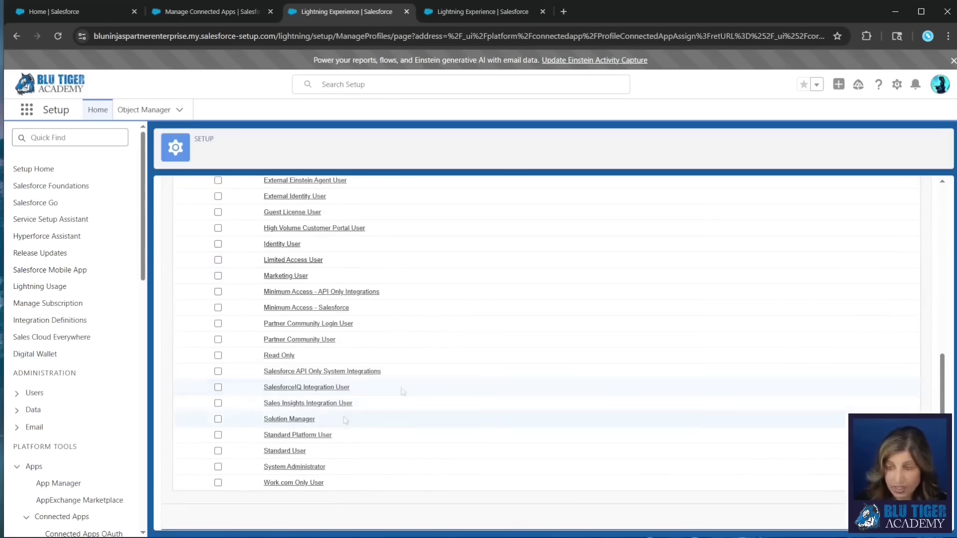
click(218, 435)
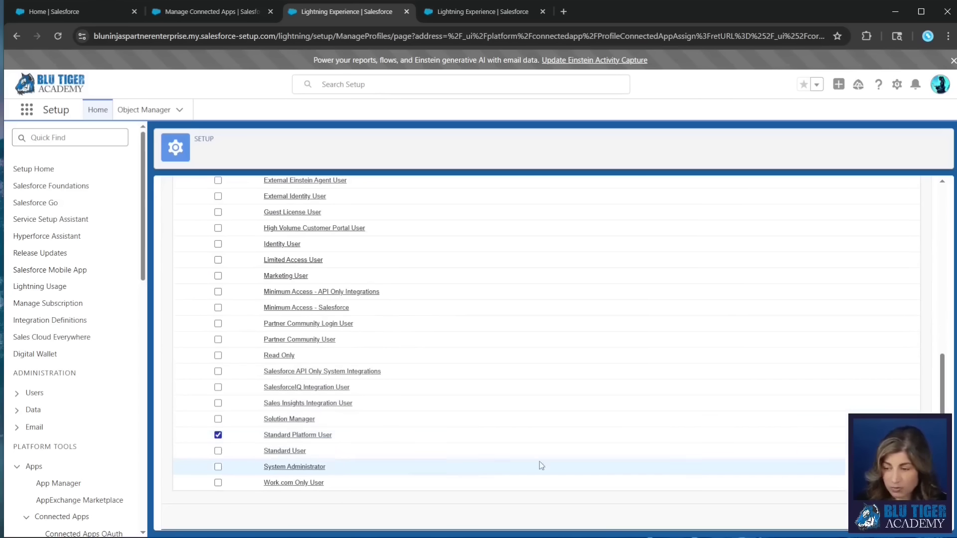
click(217, 419)
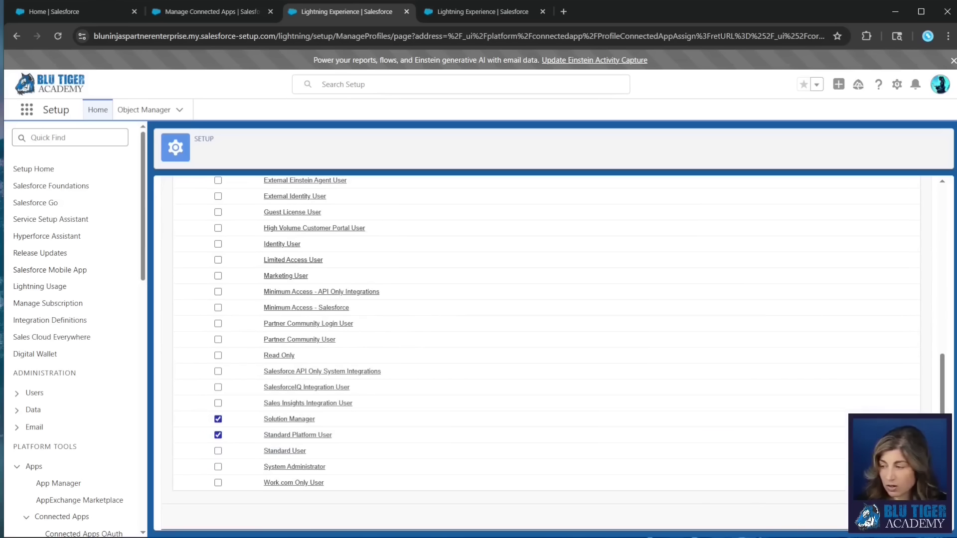
key(Return)
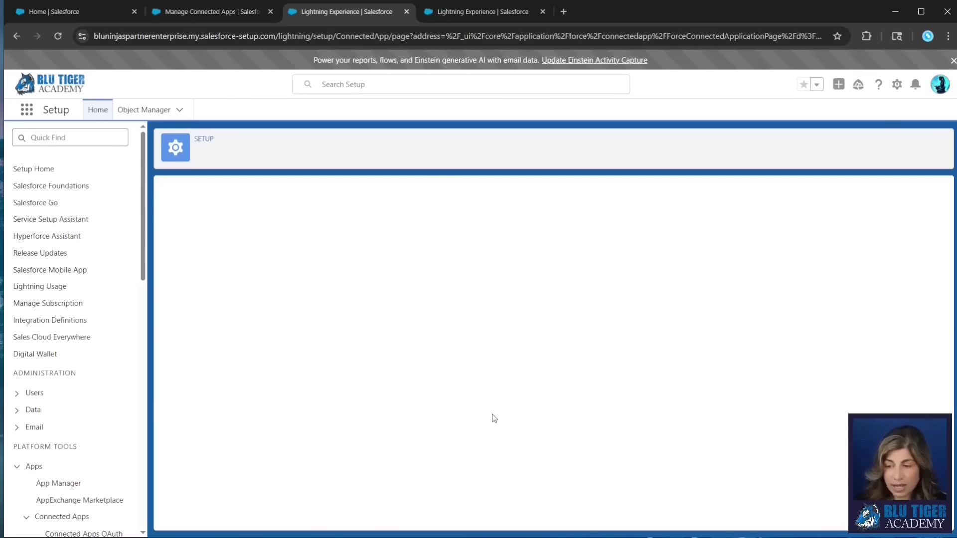
scroll(494, 418, down, 4)
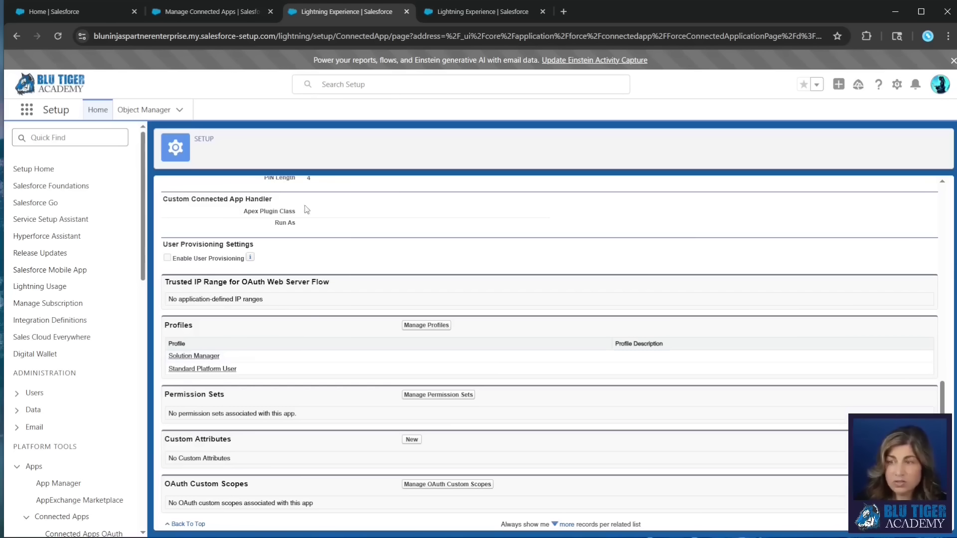
- Create and save a new permission set labelled "Salesforce iOs and Android Mobile App Access"
click(38, 138)
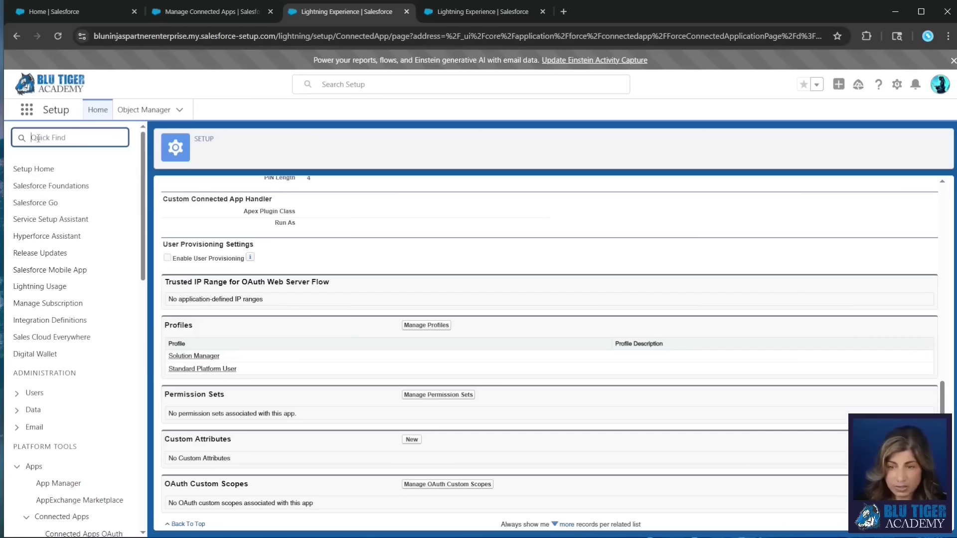
text(p)
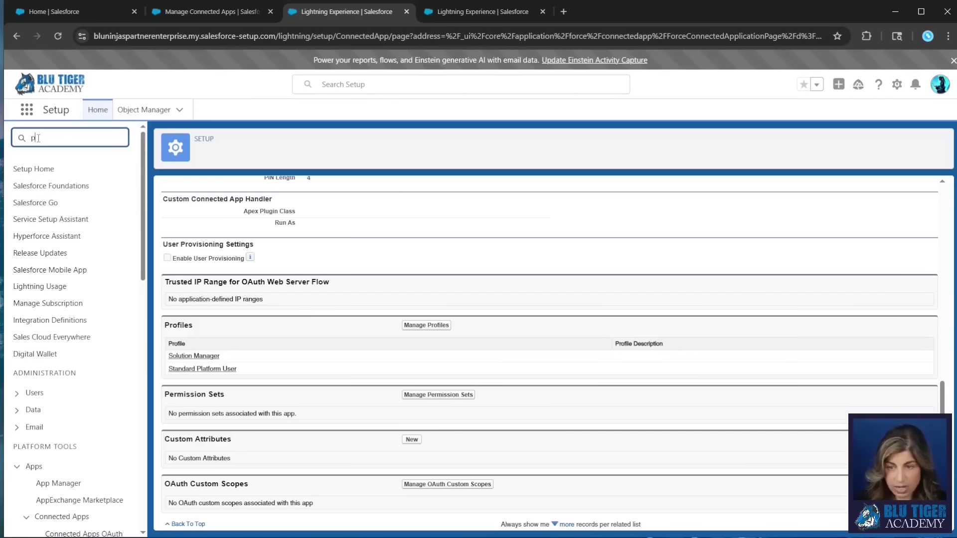
text(ermission)
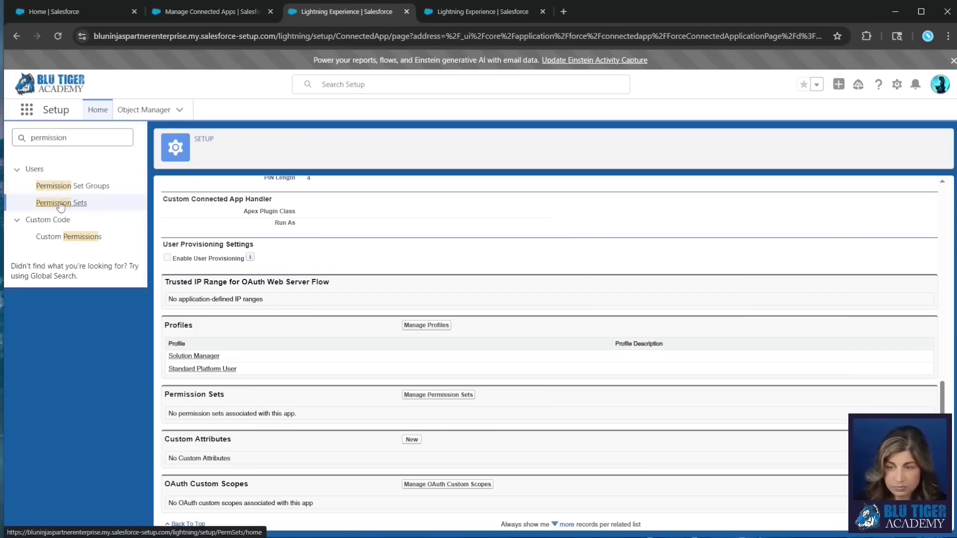
click(61, 204)
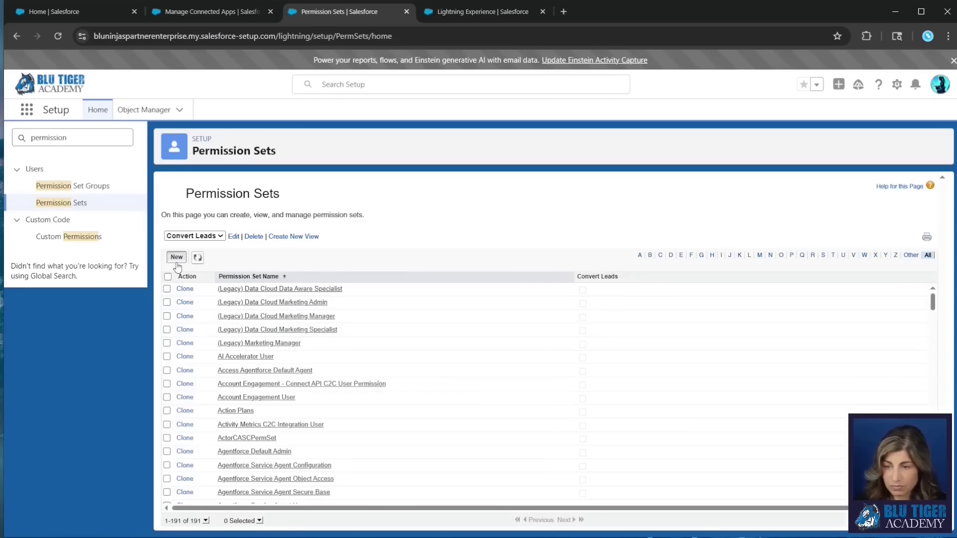
click(176, 257)
text(Salesforce iOs and Android Mobile App Access)
key(Tab)
click(415, 237)
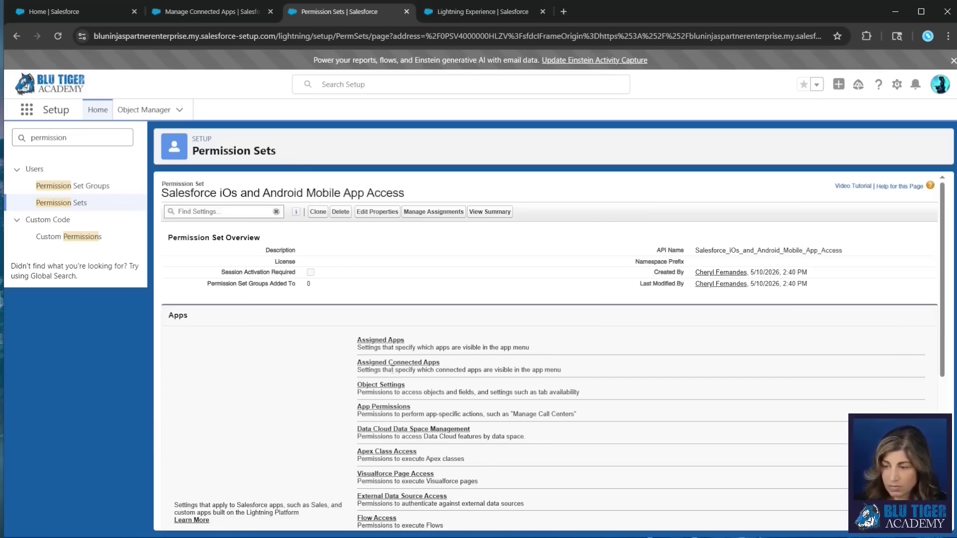
- Enable Salesforce for Android and Salesforce for iOS as assigned connected apps in the permission set and save
click(379, 363)
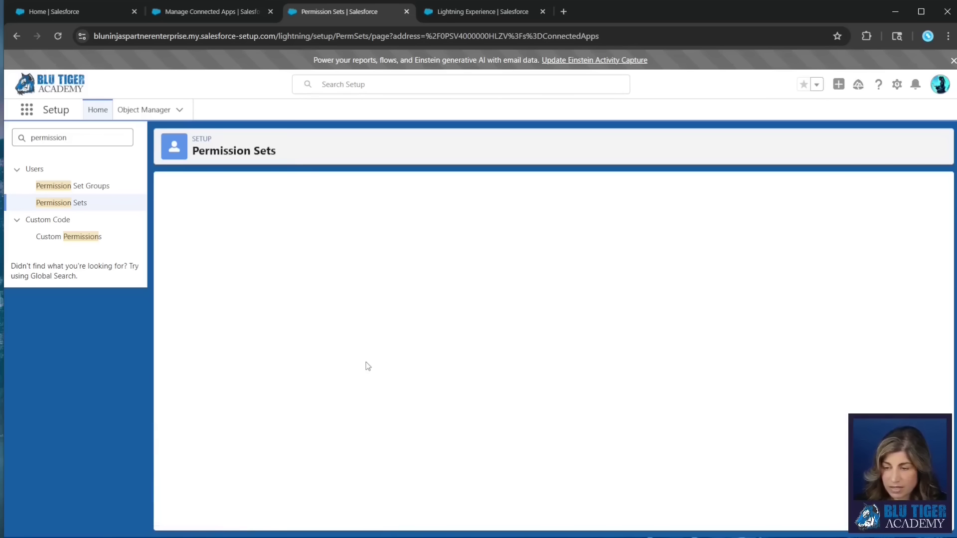
click(413, 312)
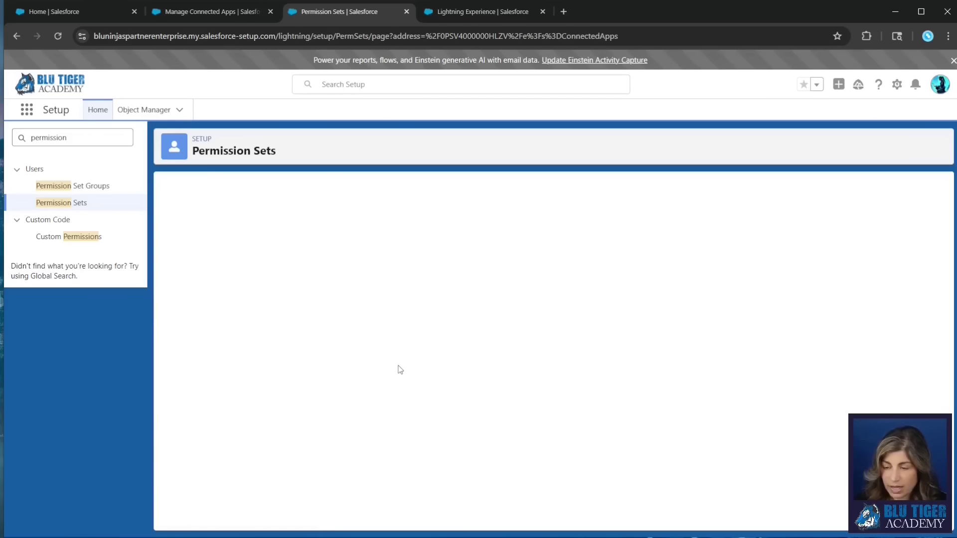
scroll(291, 396, down, 2)
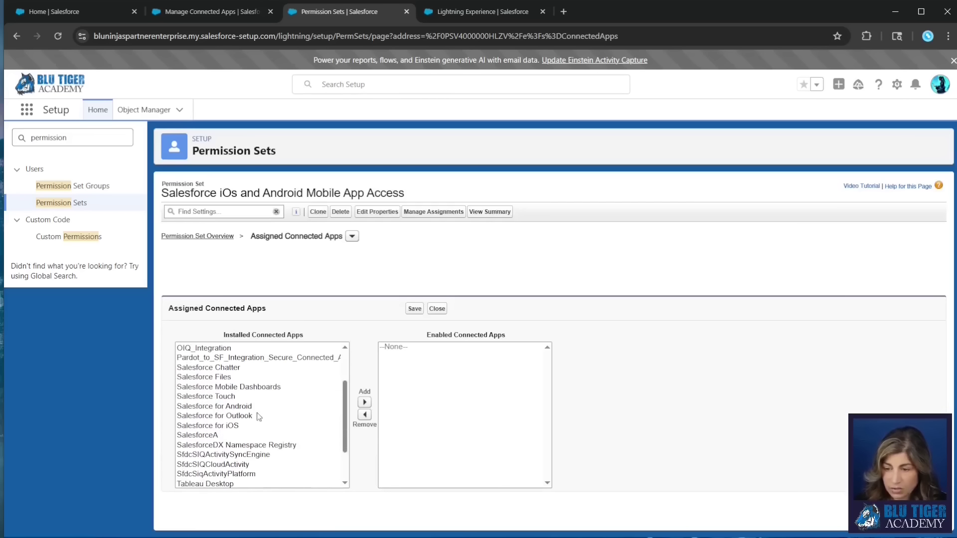
click(309, 406)
click(363, 402)
click(284, 417)
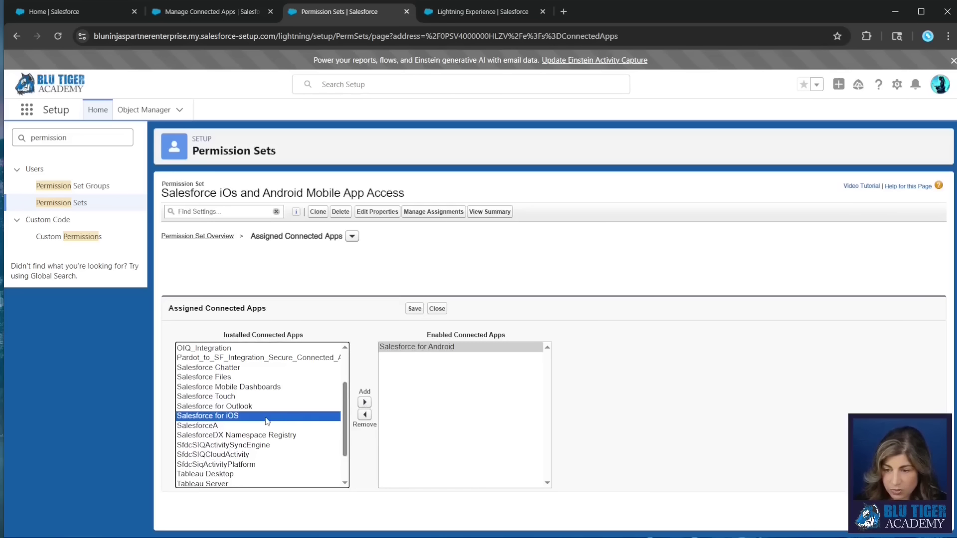
click(364, 403)
click(415, 308)
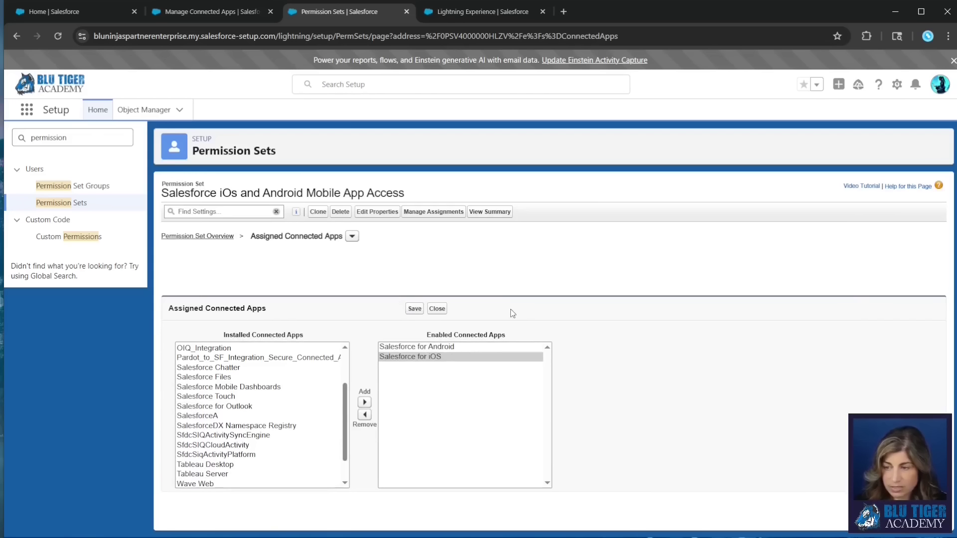
- Assign the permission set to two active System Administrator users, Blu Tiger Academy and the Head of Sales with the most recent login
click(432, 210)
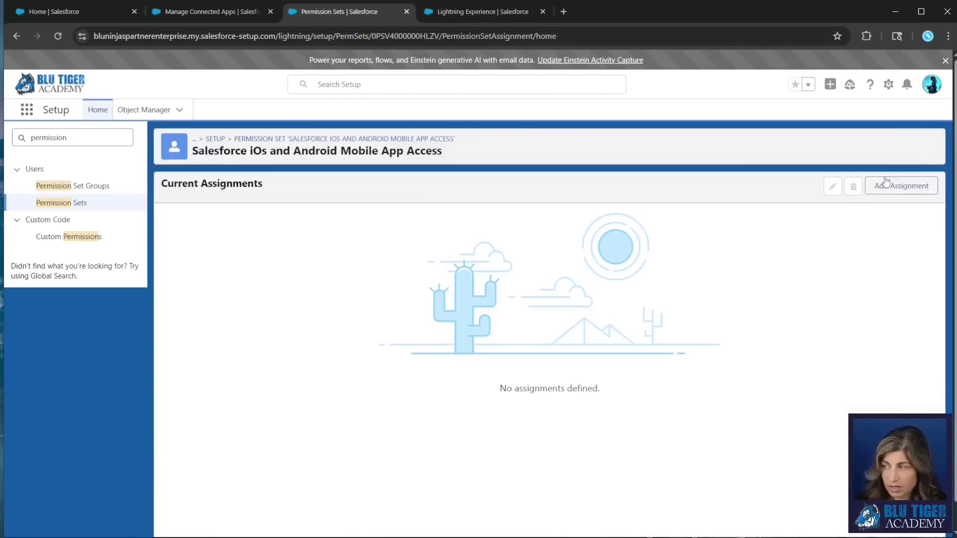
click(896, 185)
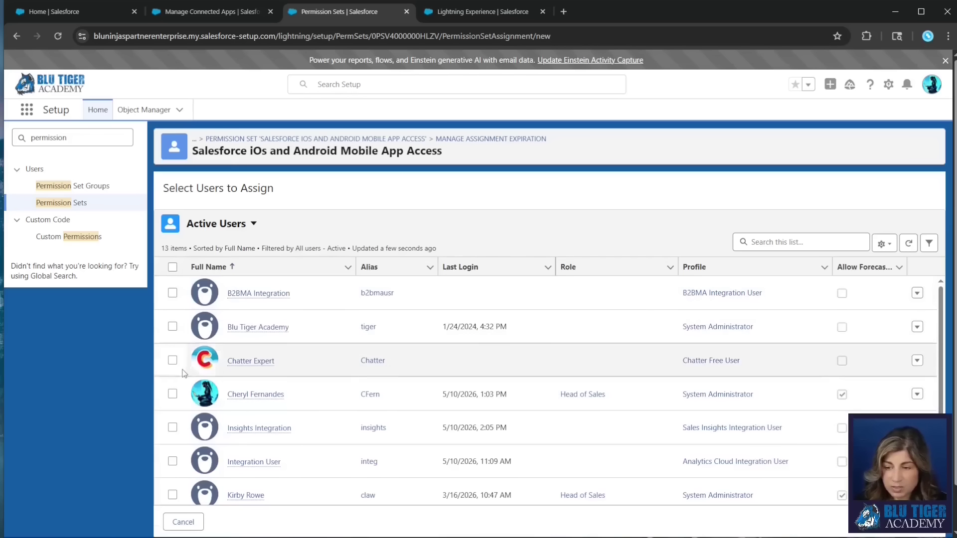
click(173, 394)
click(172, 326)
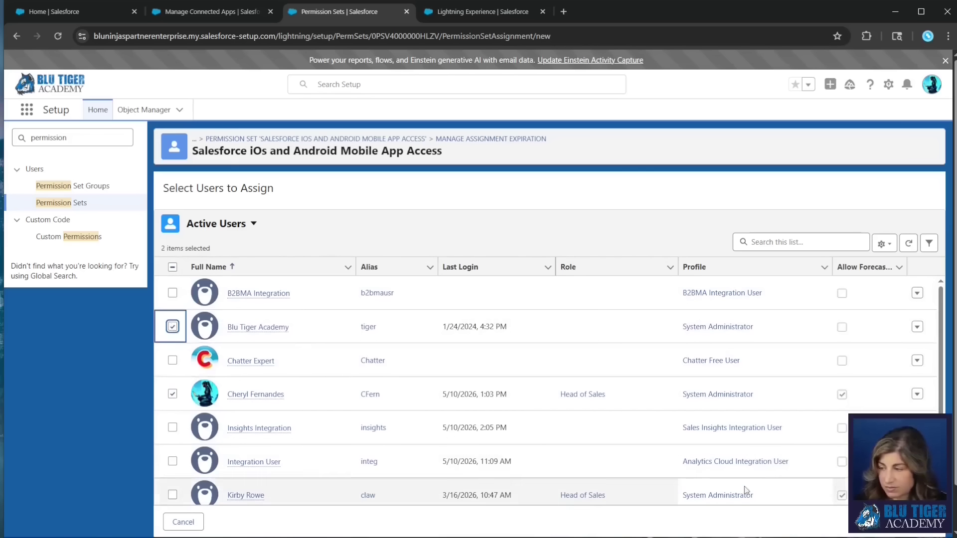
click(922, 522)
click(921, 522)
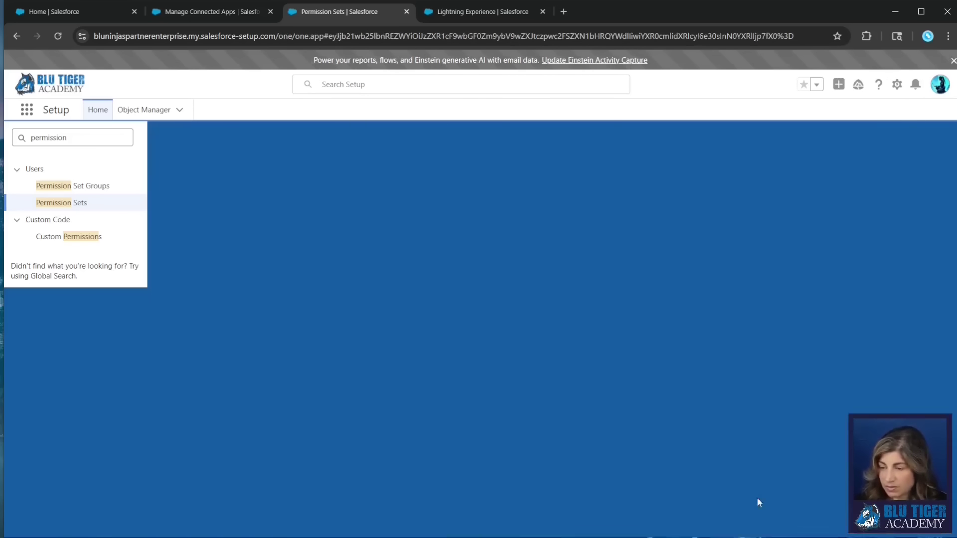
- Reopen Salesforce for Android from Manage Connected Apps and check its associated profiles and permission sets
double_click(14, 139)
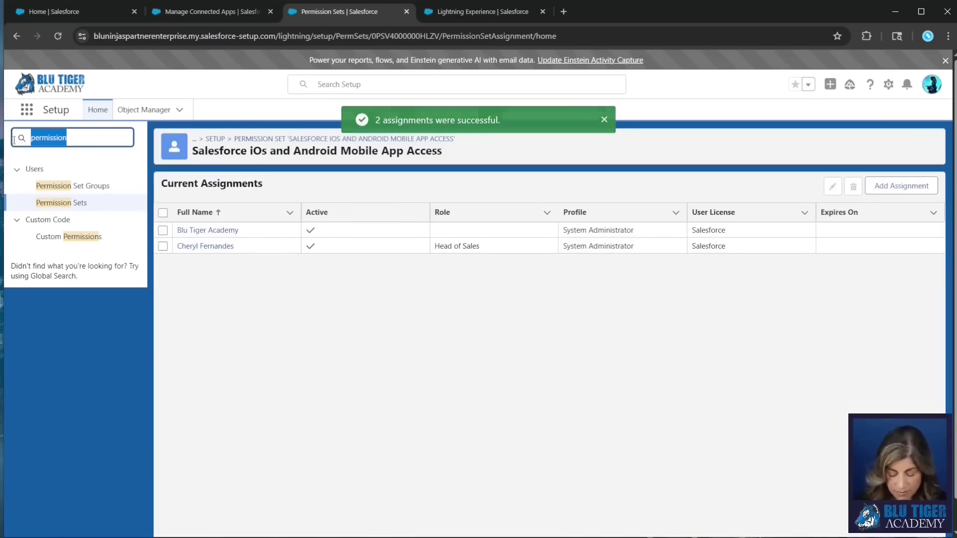
text(manage conn)
click(72, 206)
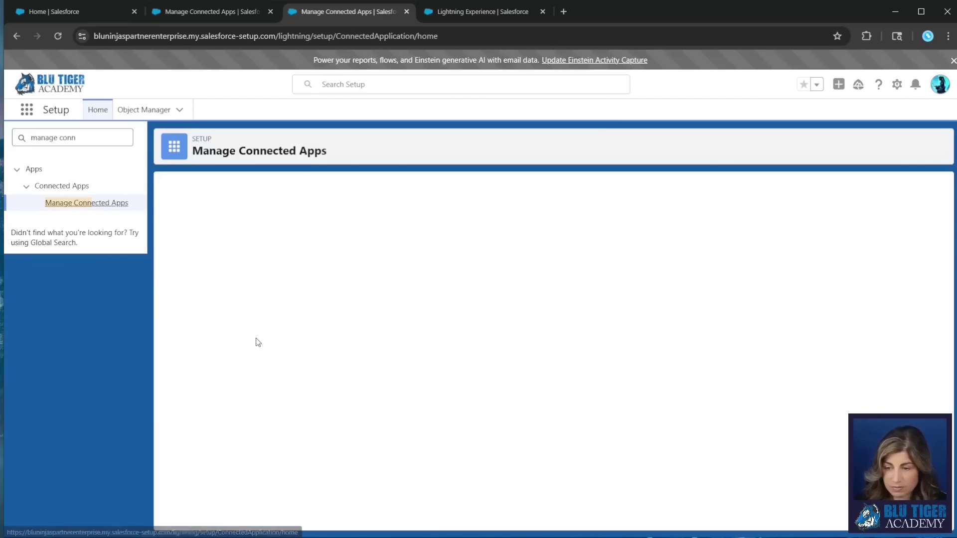
scroll(257, 342, down, 3)
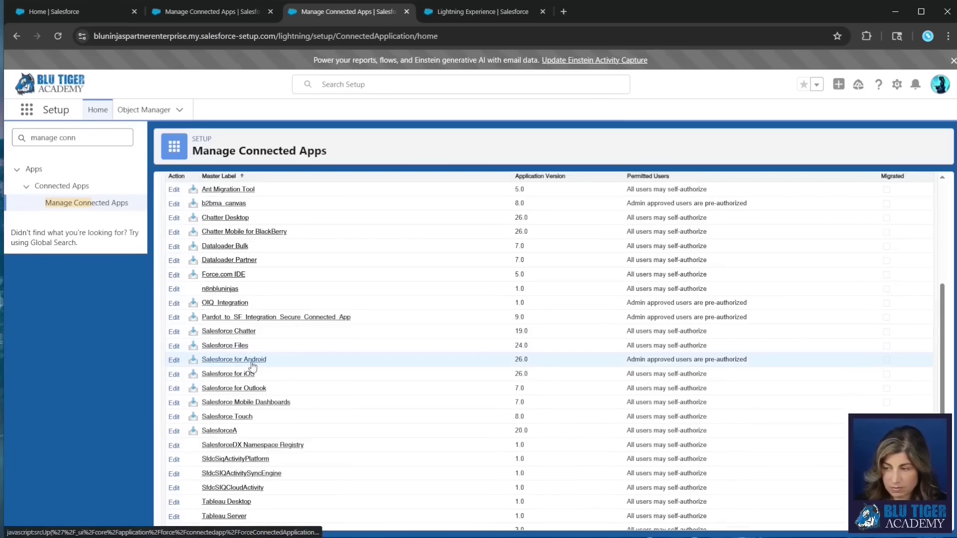
click(249, 360)
scroll(419, 399, down, 10)
scroll(419, 399, down, 3)
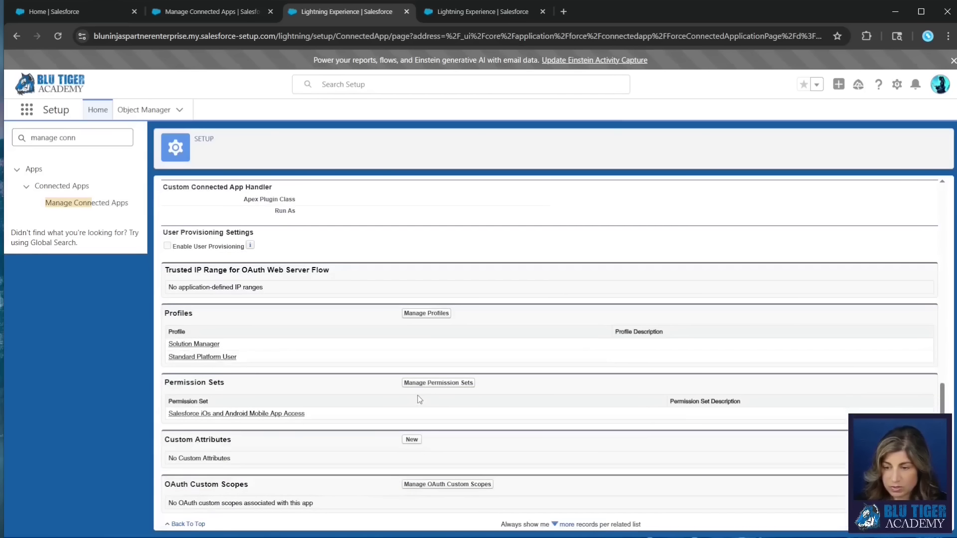
drag(321, 418, 166, 417)
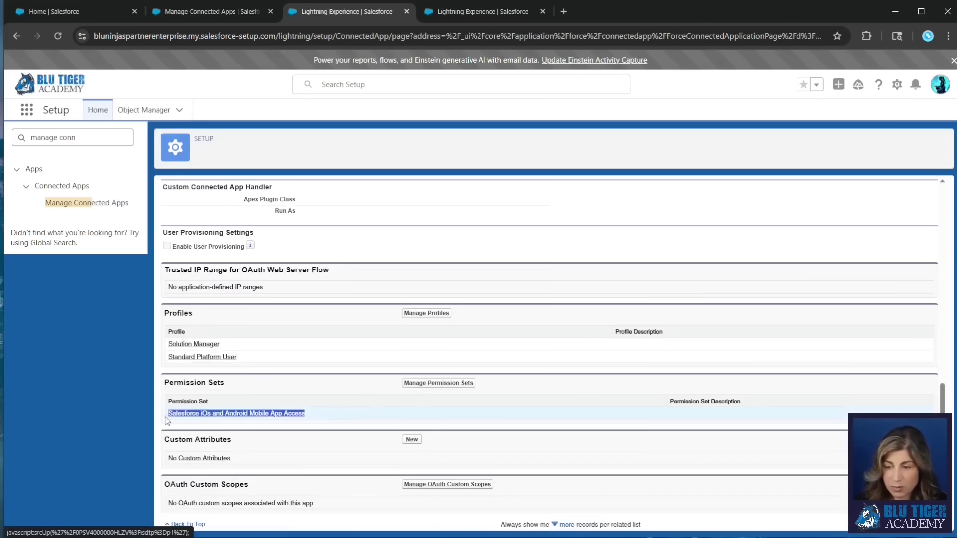
click(348, 411)
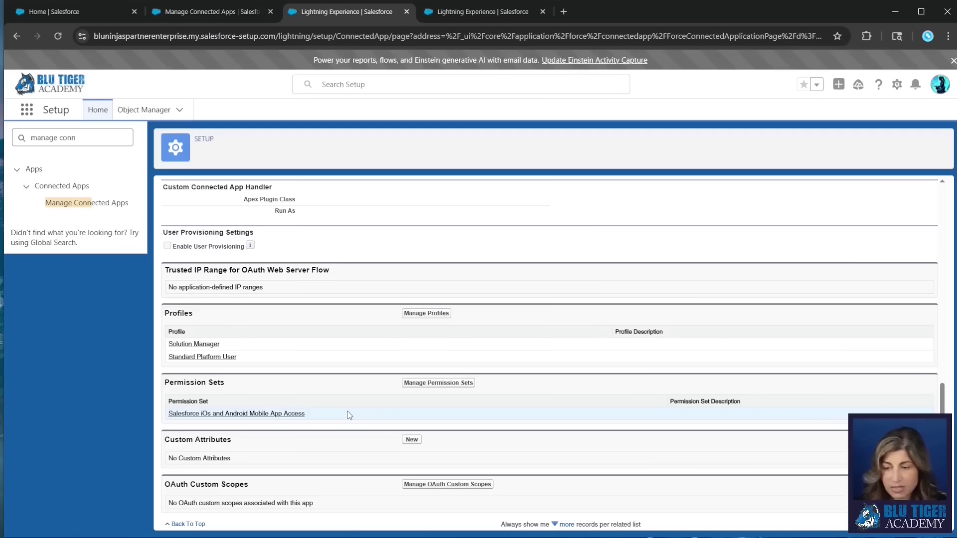
scroll(348, 411, up, 2)
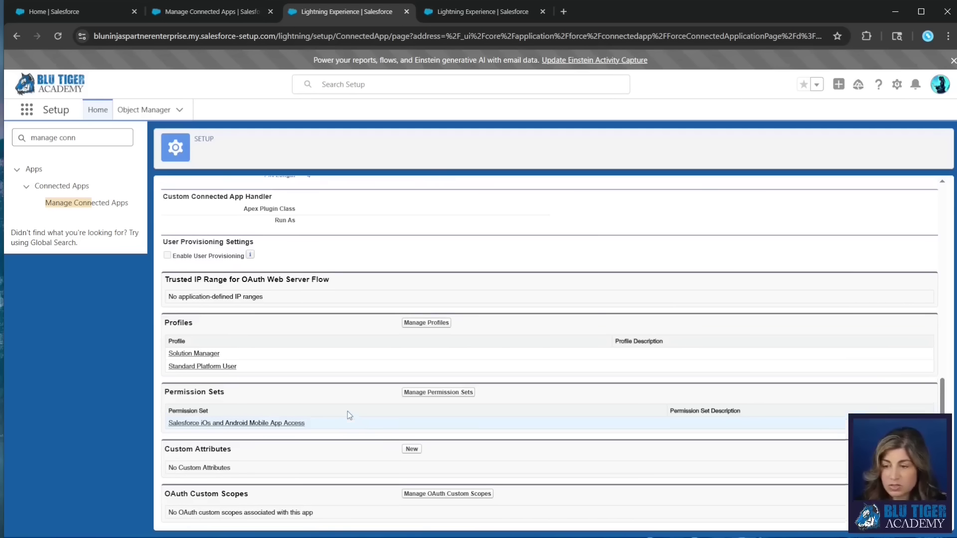
- Edit the Salesforce for iOS policies, set Permitted Users to "Admin approved users are pre-authorized", accept the access change, and save
click(471, 13)
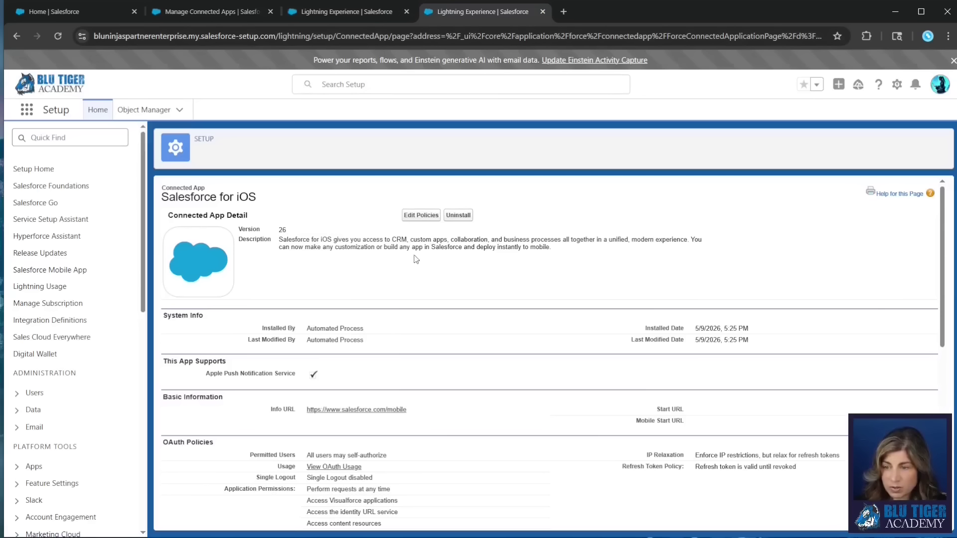
click(410, 218)
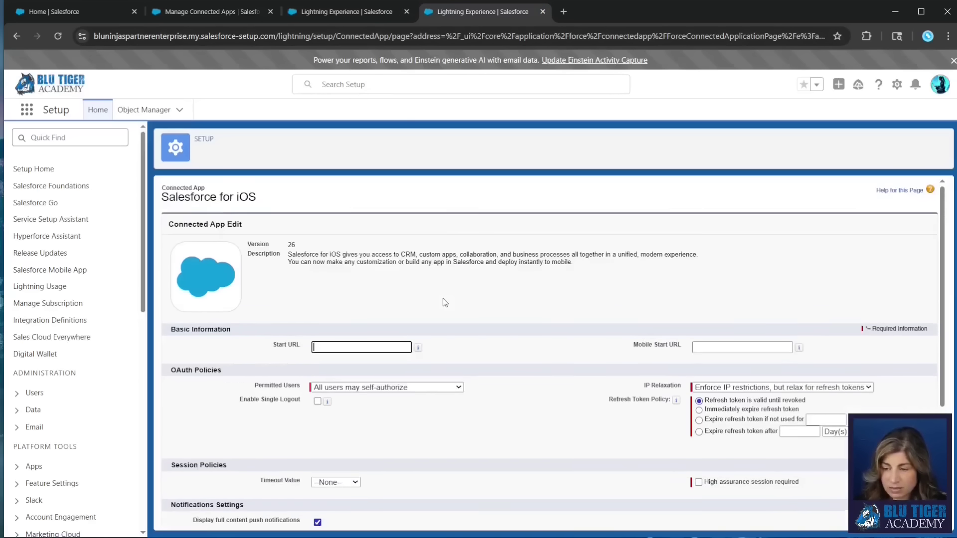
scroll(403, 334, down, 1)
click(403, 330)
click(398, 356)
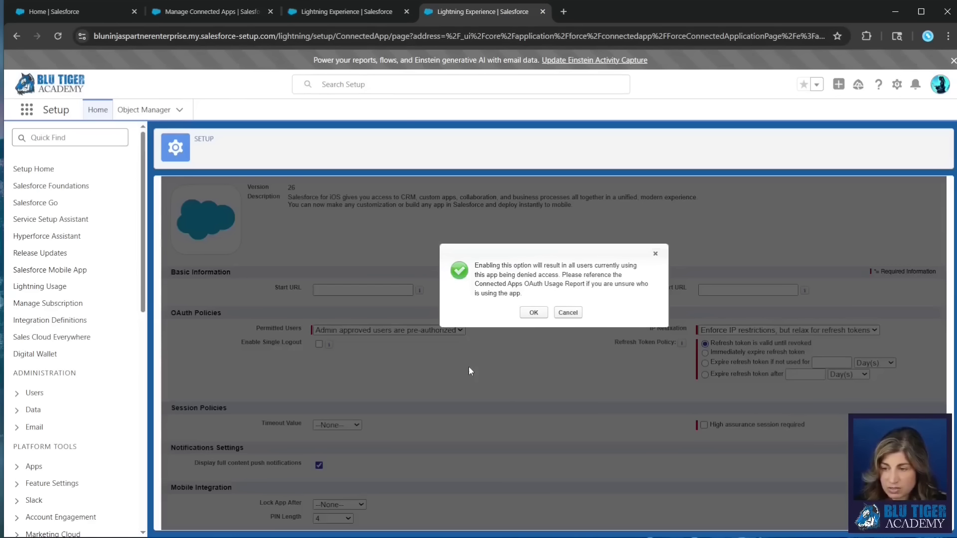
click(531, 314)
scroll(459, 386, down, 4)
click(399, 514)
- Review the permission sets associated with the Salesforce for iOS connected app
scroll(398, 450, down, 10)
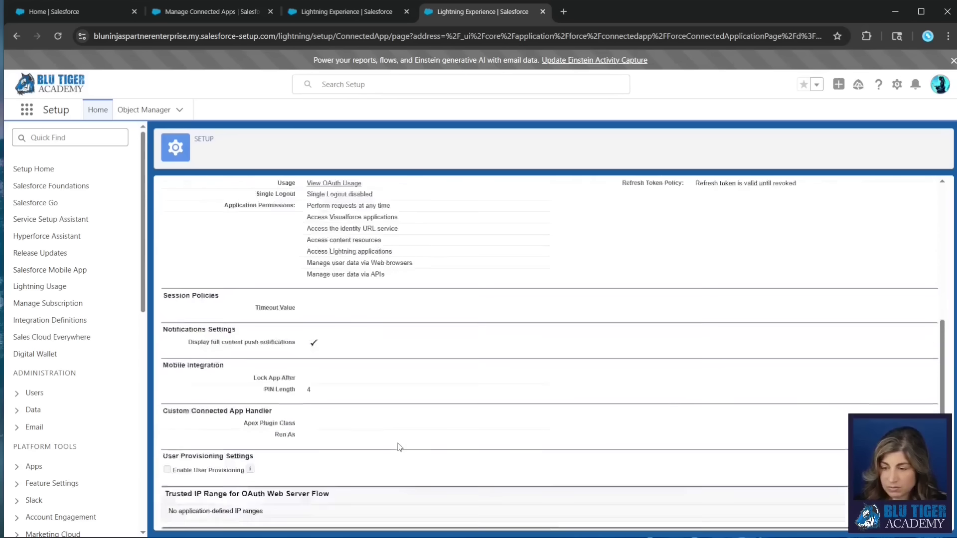
drag(313, 420, 168, 423)
click(340, 384)
- Open the Salesforce for iOS policies for editing, review the IP Relaxation choices and other OAuth policies, and return to the app detail
drag(942, 490, 939, 297)
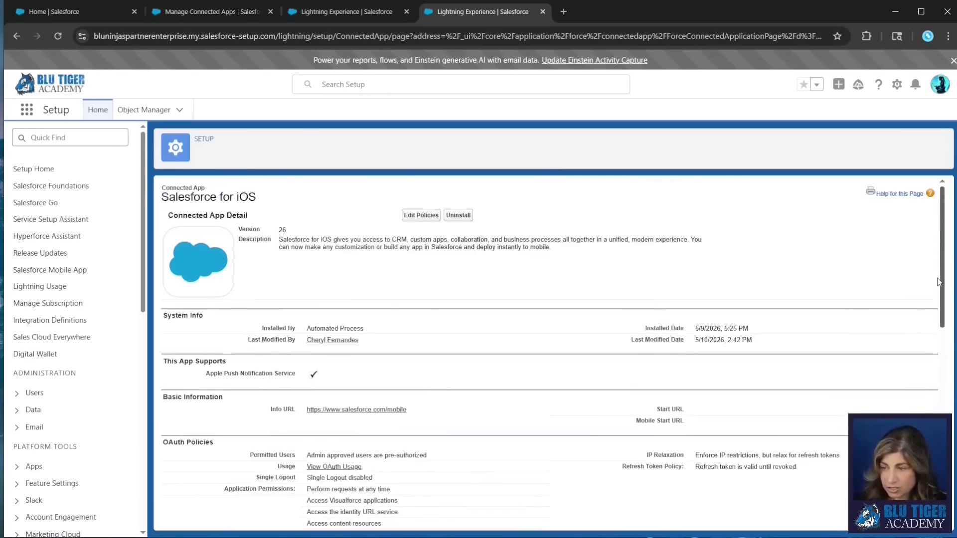
click(421, 220)
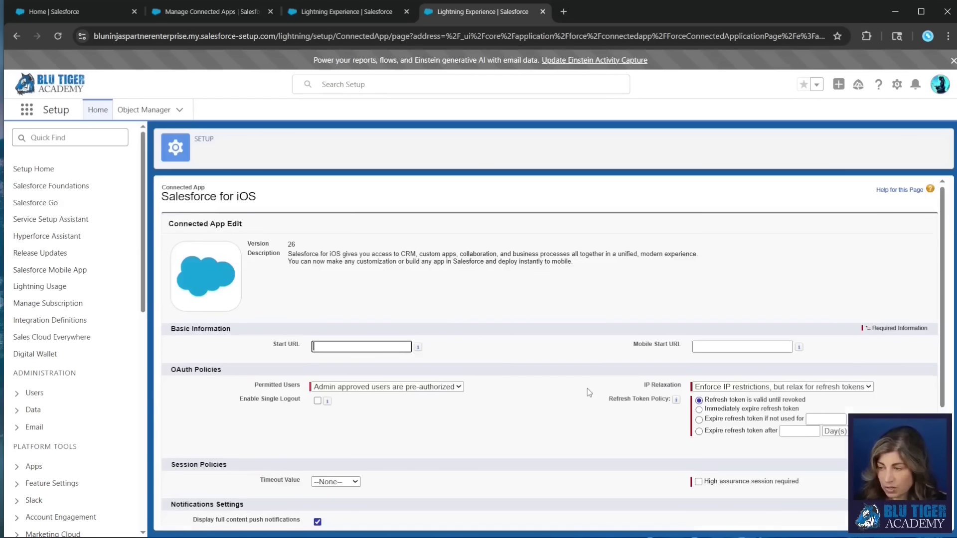
scroll(592, 389, down, 1)
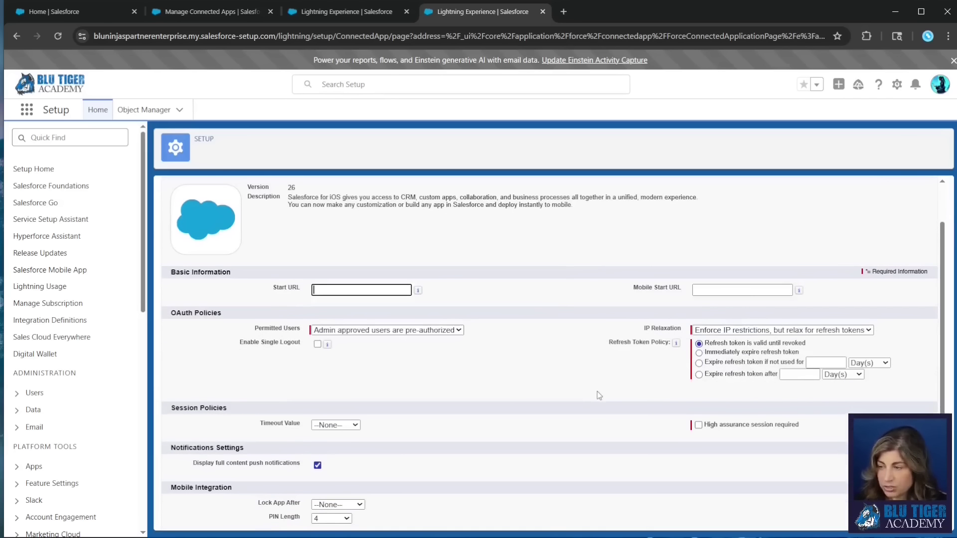
click(718, 334)
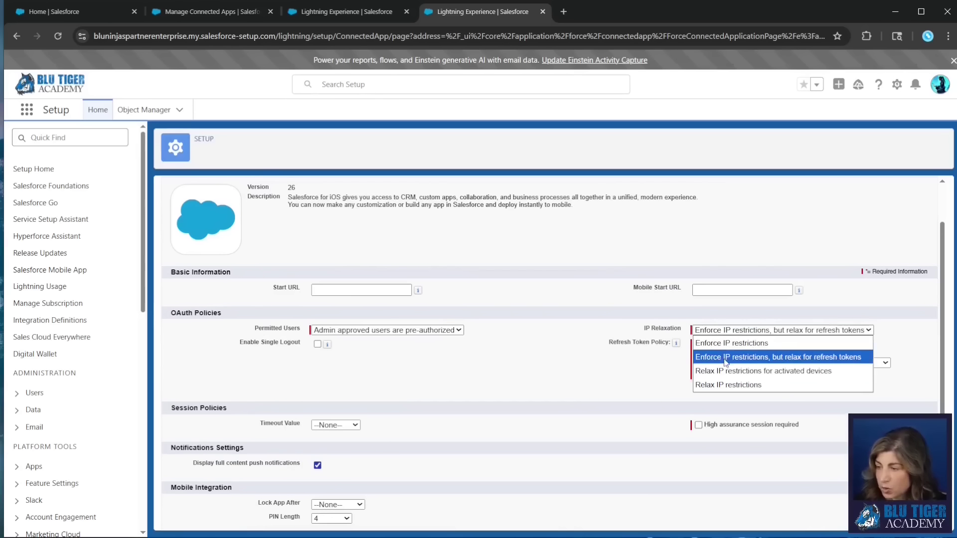
click(641, 379)
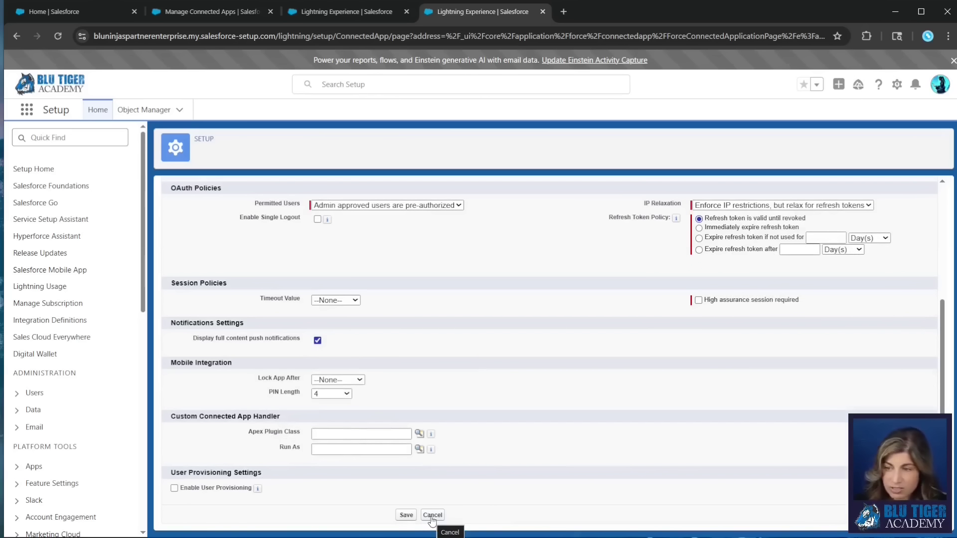
click(406, 515)
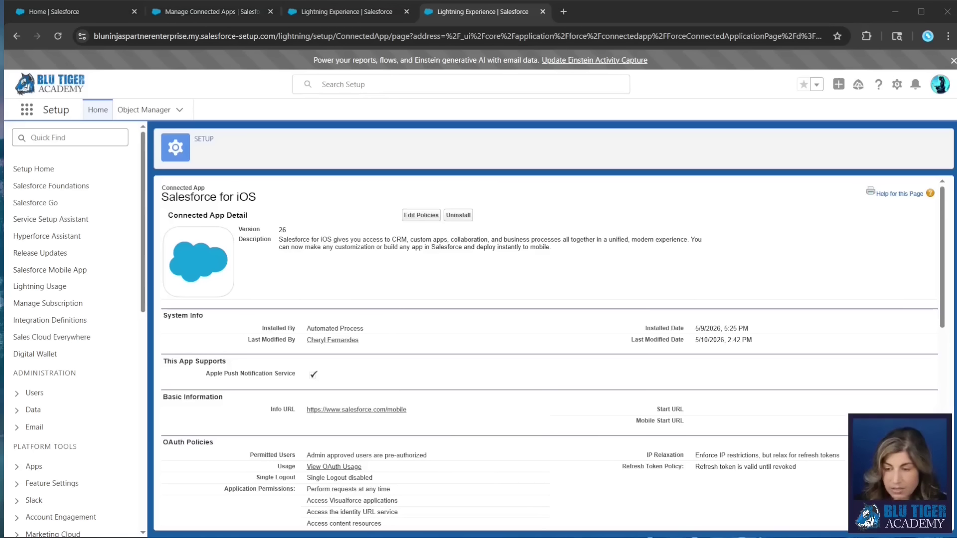
- Find "mobile" in Setup, open Salesforce Settings under Mobile Apps, and review the Downloadable App Settings
click(60, 140)
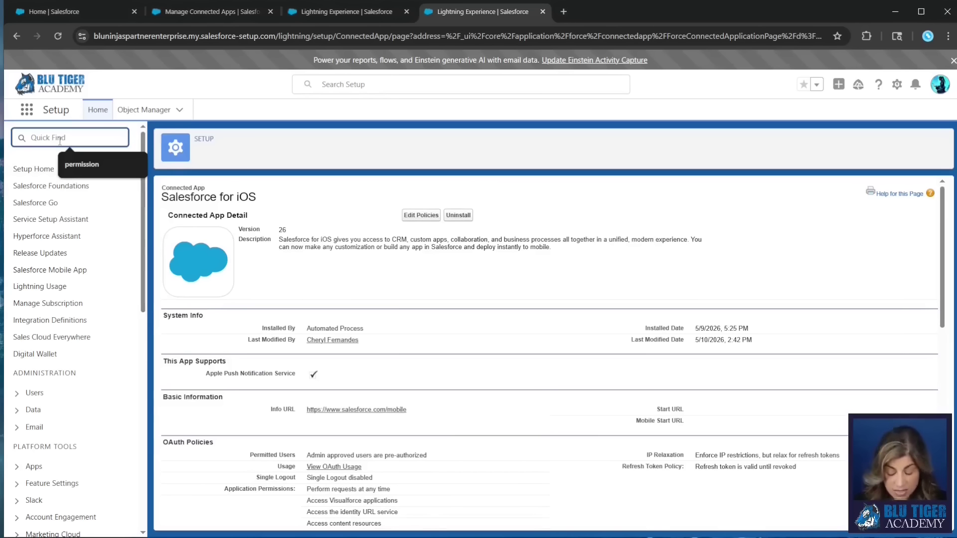
text(mo)
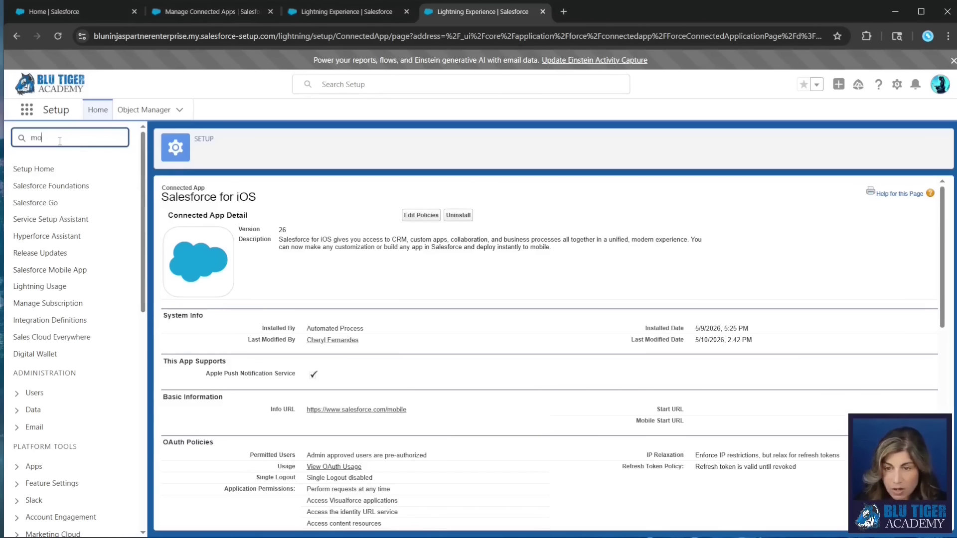
text(bile)
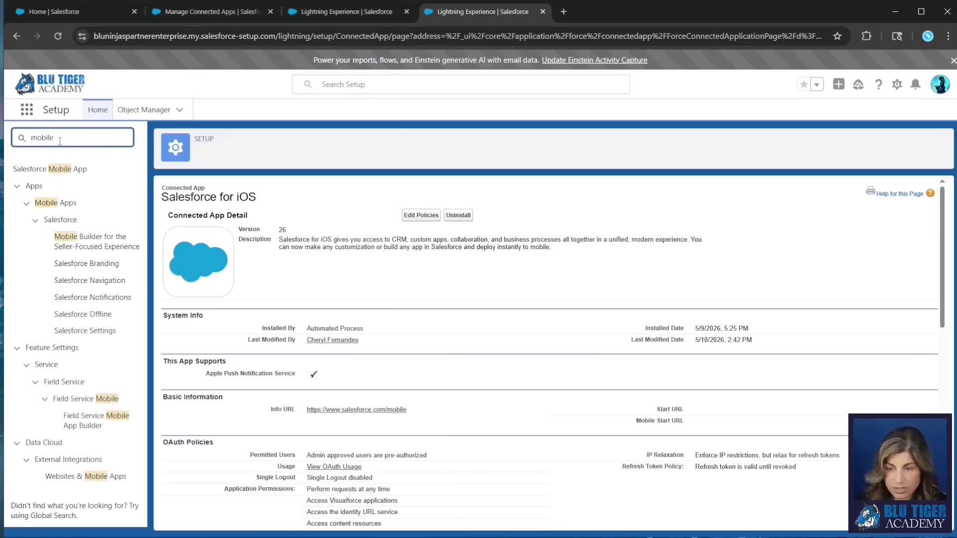
click(93, 333)
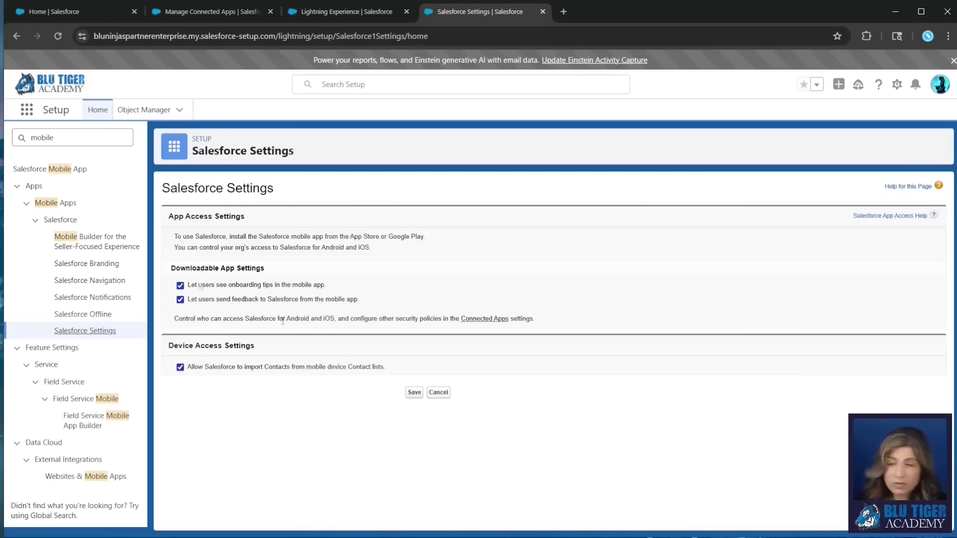
drag(170, 271, 414, 303)
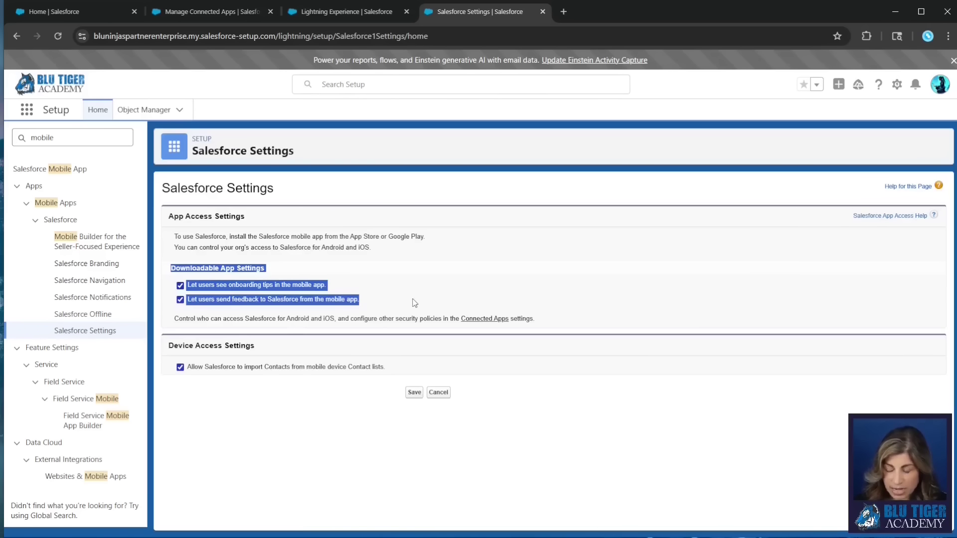
click(299, 280)
drag(338, 288, 190, 290)
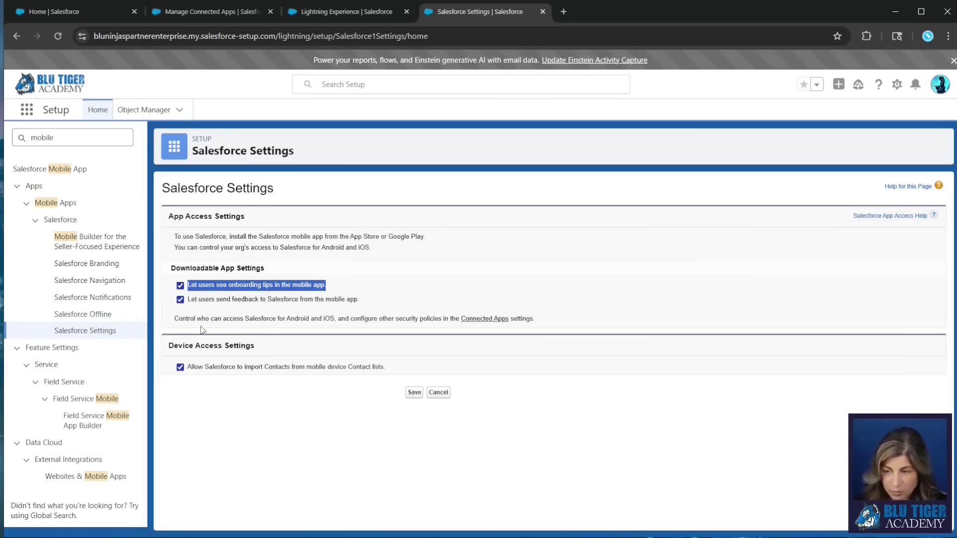
- Disable the device access option that allows Salesforce to import Contacts from mobile device Contact lists, and save the settings
drag(395, 371, 191, 376)
click(191, 379)
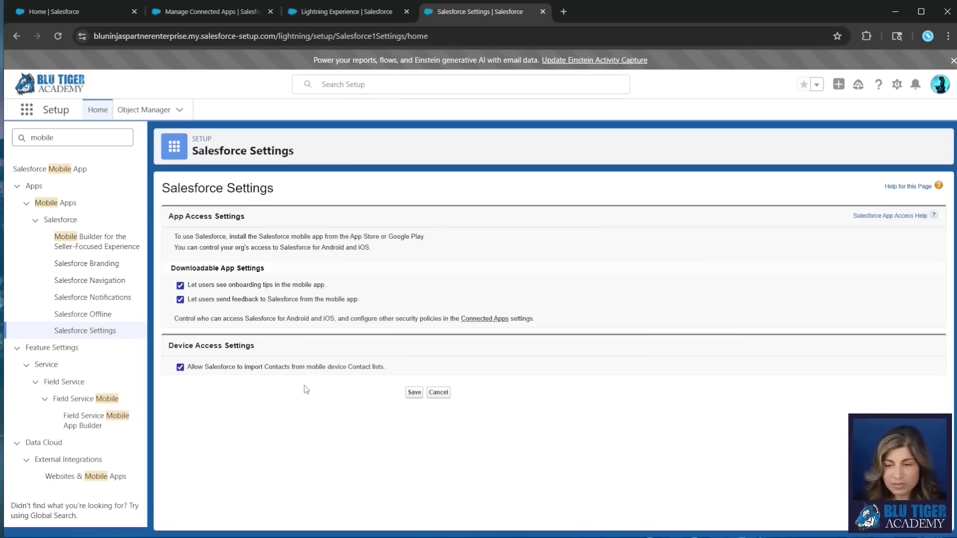
click(180, 367)
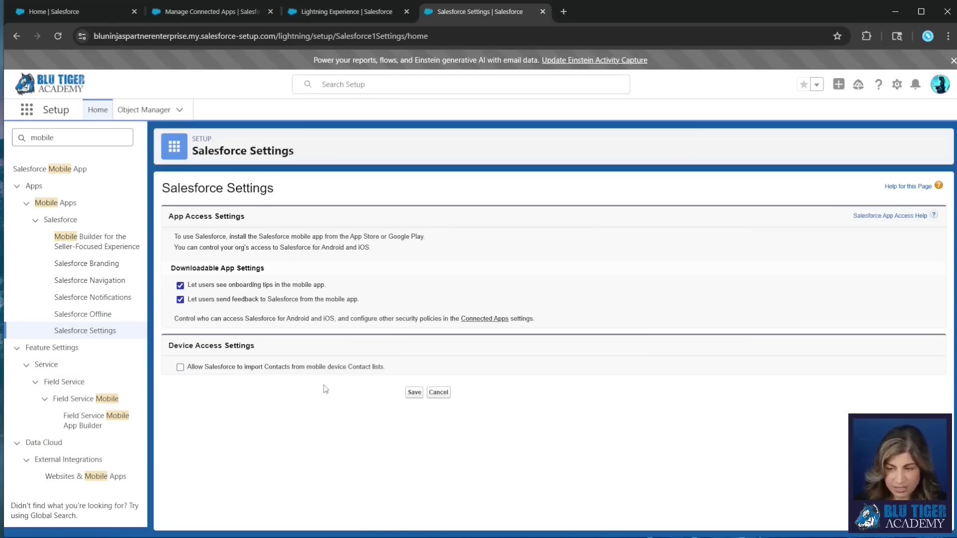
click(414, 393)
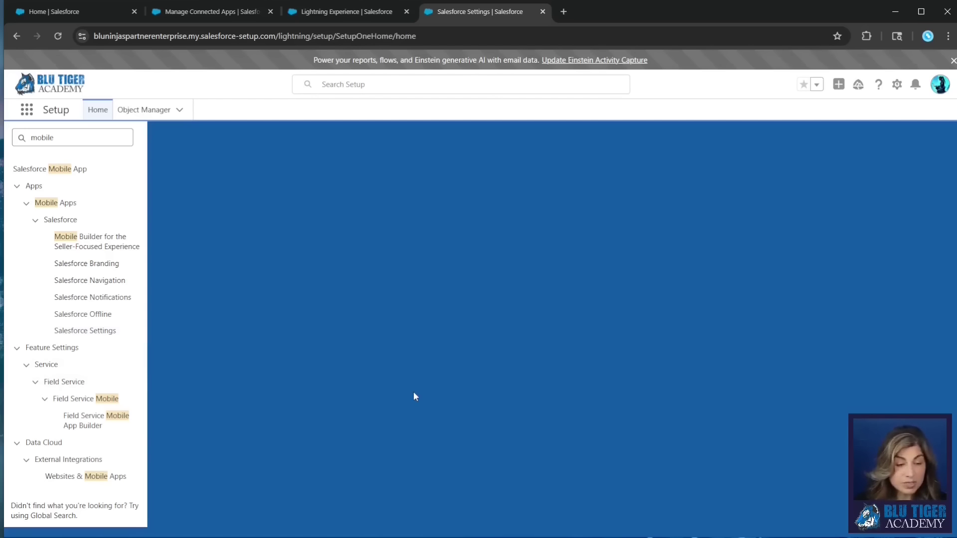